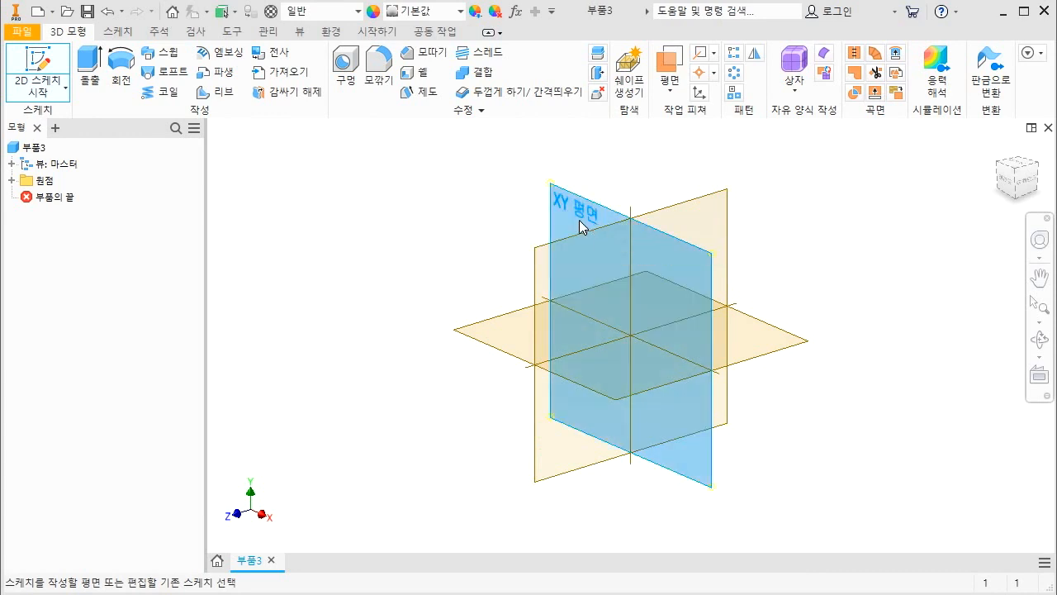
Start a sketch on the XY plane and draw a circle about 14 mm in diameter centred on the origin
left_click(580, 225)
key("c")
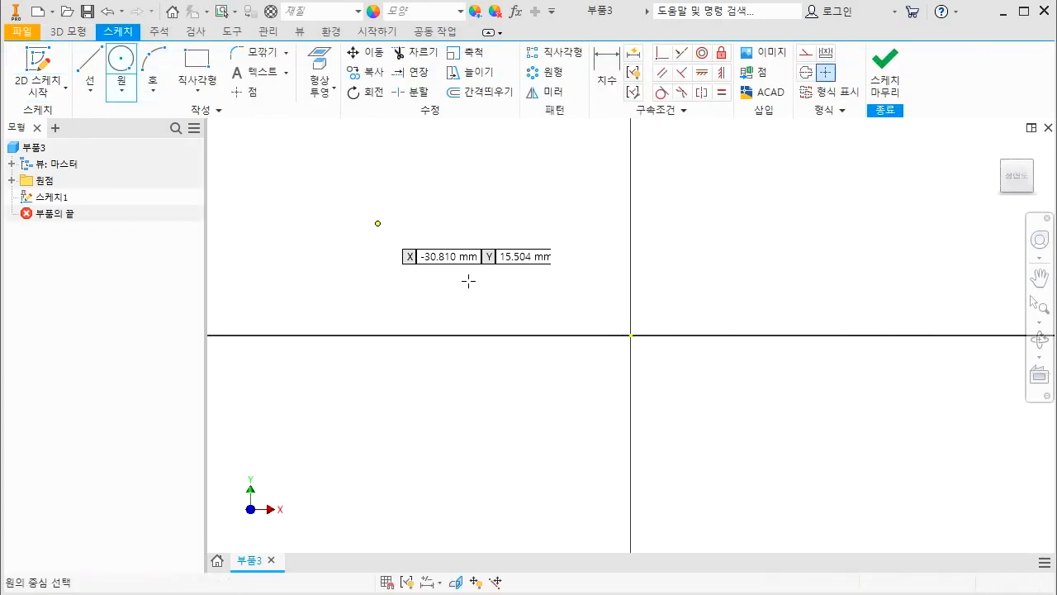
left_click(631, 335)
left_click(687, 266)
key("Escape")
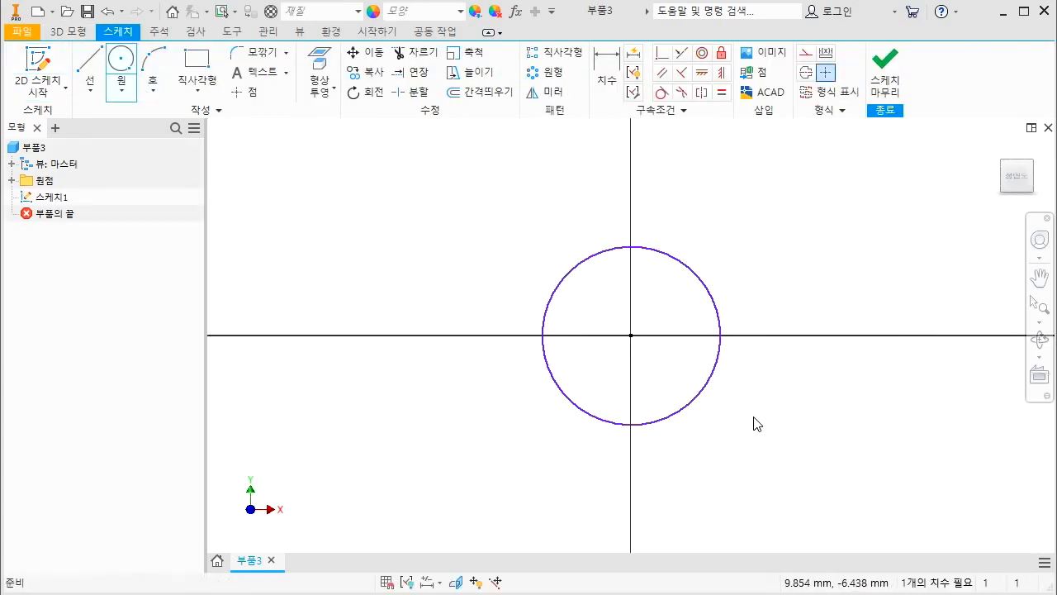
Dimension the circle's diameter and set it to 18 mm
key("d")
left_click(710, 397)
left_click(744, 426)
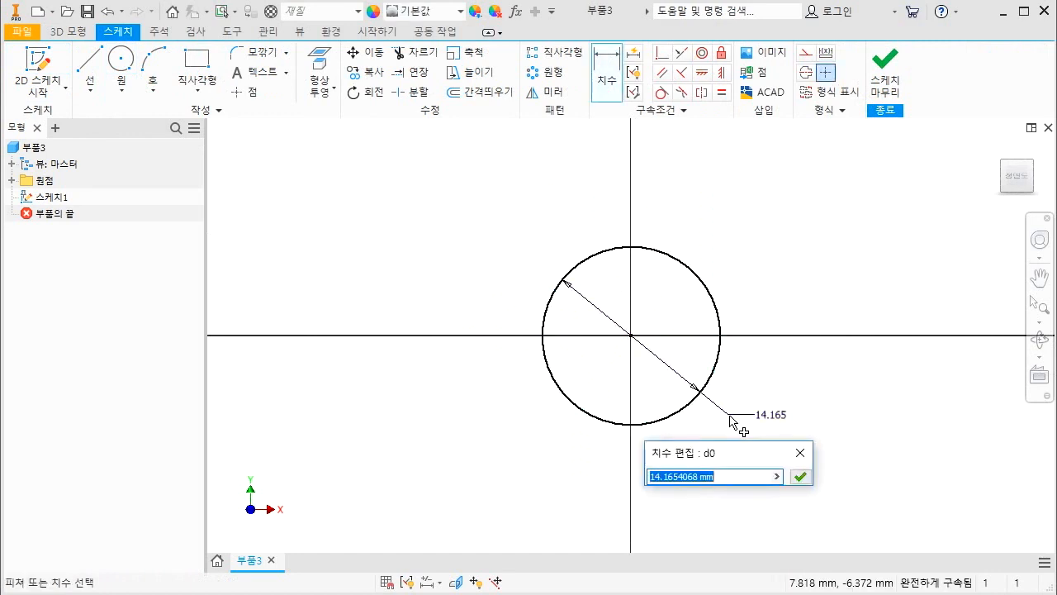
type("18")
key("Return")
scroll(645, 409, "down", 2)
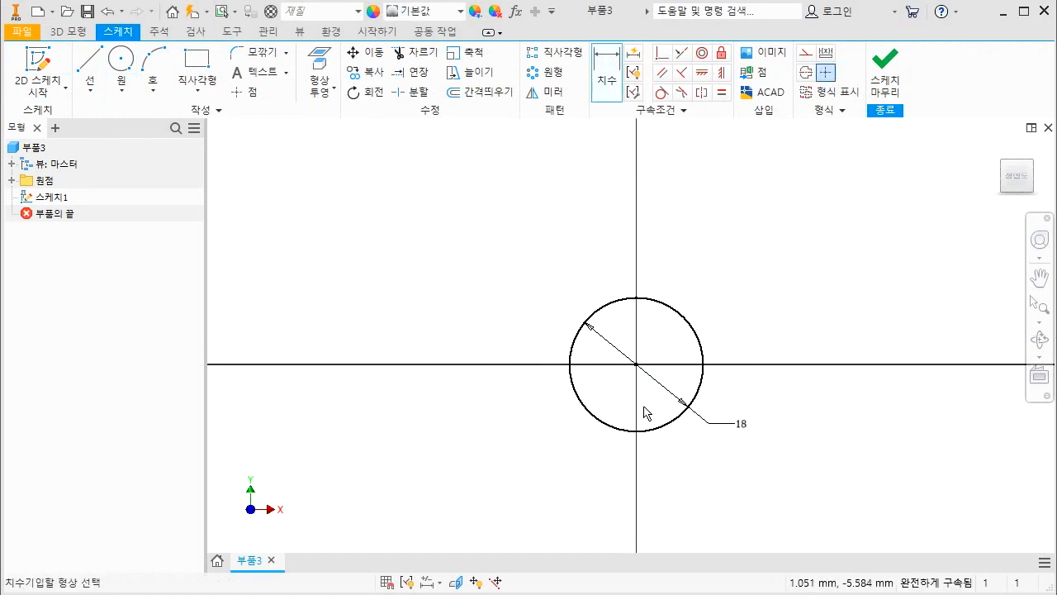
Extrude the circle symmetrically about the sketch plane to a total length of 166 mm
key("e")
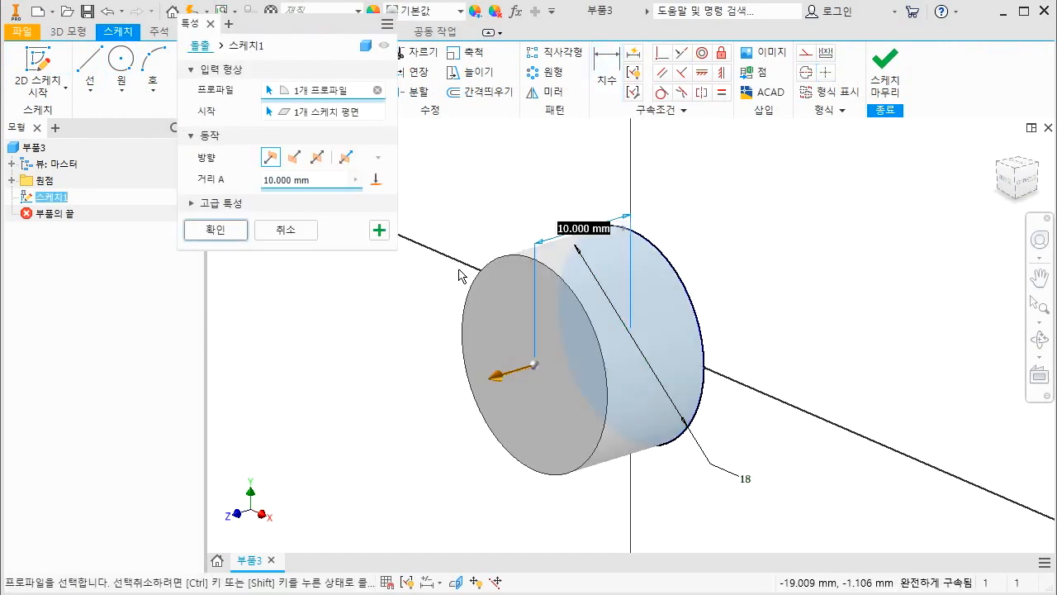
left_click(317, 157)
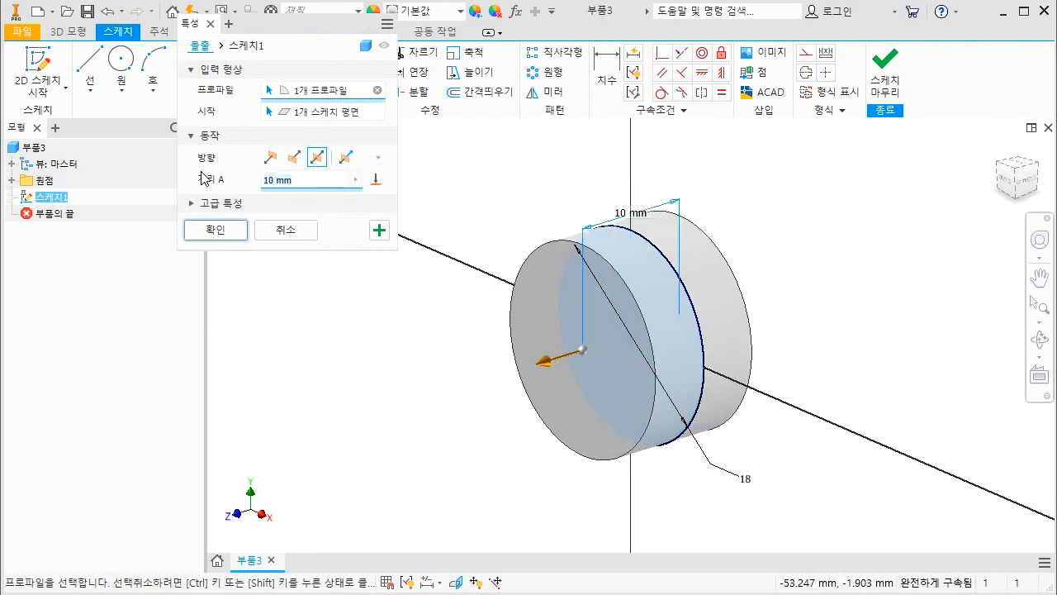
left_click(215, 232)
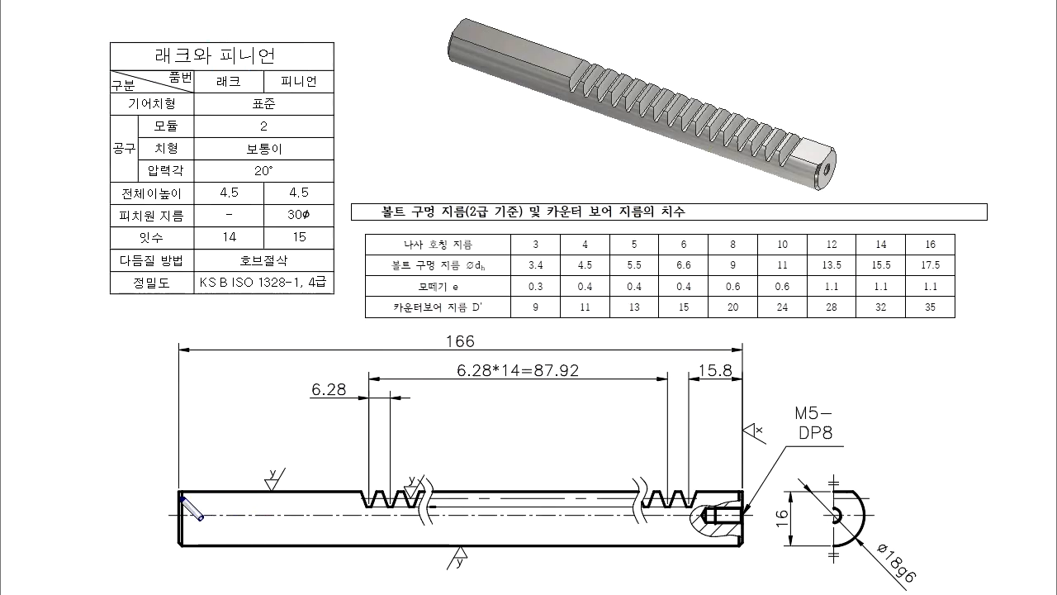
Examine the rack drawing for the flat along the shaft, its remaining height and the shaft diameter
left_click_drag(174, 491, 238, 490)
left_click_drag(712, 489, 743, 489)
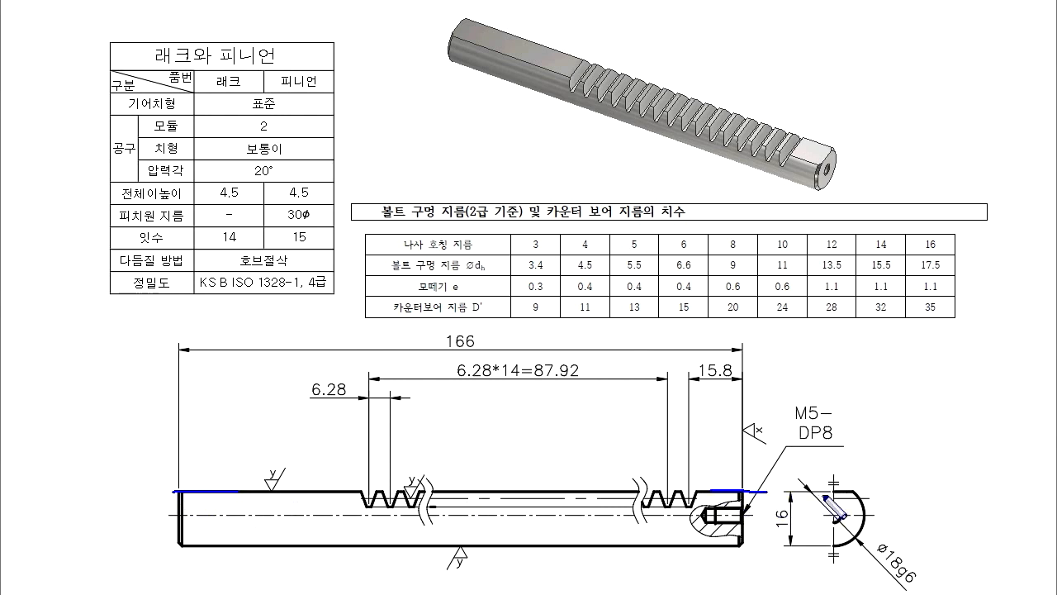
mouse_move(827, 492)
left_mouse_down()
mouse_move(857, 491)
mouse_move(827, 470)
mouse_move(829, 493)
mouse_move(855, 482)
mouse_move(843, 480)
left_mouse_up()
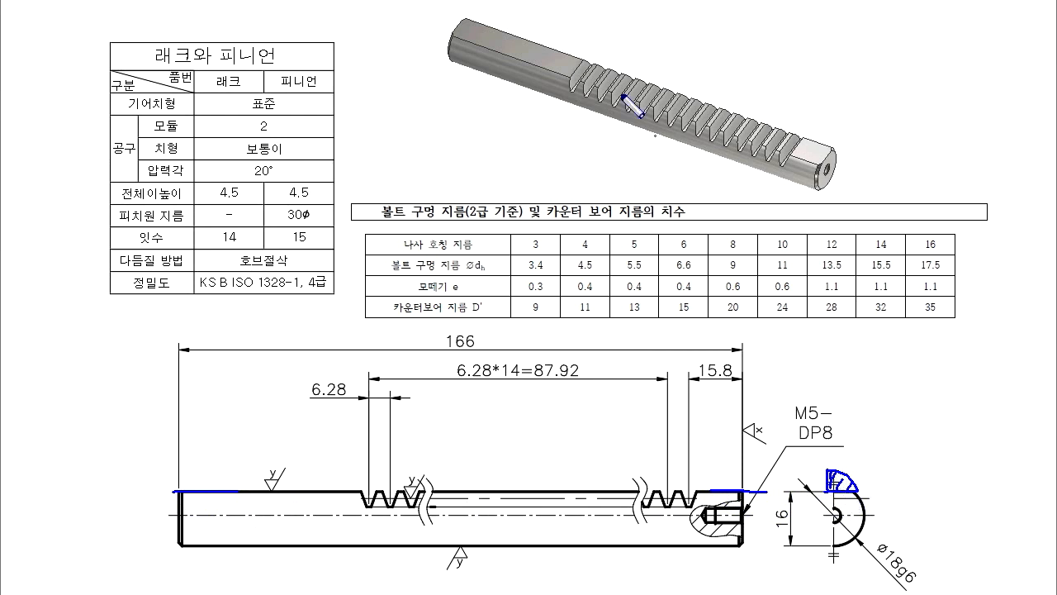
mouse_move(460, 37)
left_mouse_down()
mouse_move(496, 29)
mouse_move(529, 39)
left_mouse_up()
mouse_move(523, 52)
left_mouse_down()
mouse_move(546, 49)
mouse_move(555, 60)
left_mouse_up()
left_click_drag(803, 155, 811, 149)
left_click_drag(813, 154, 821, 149)
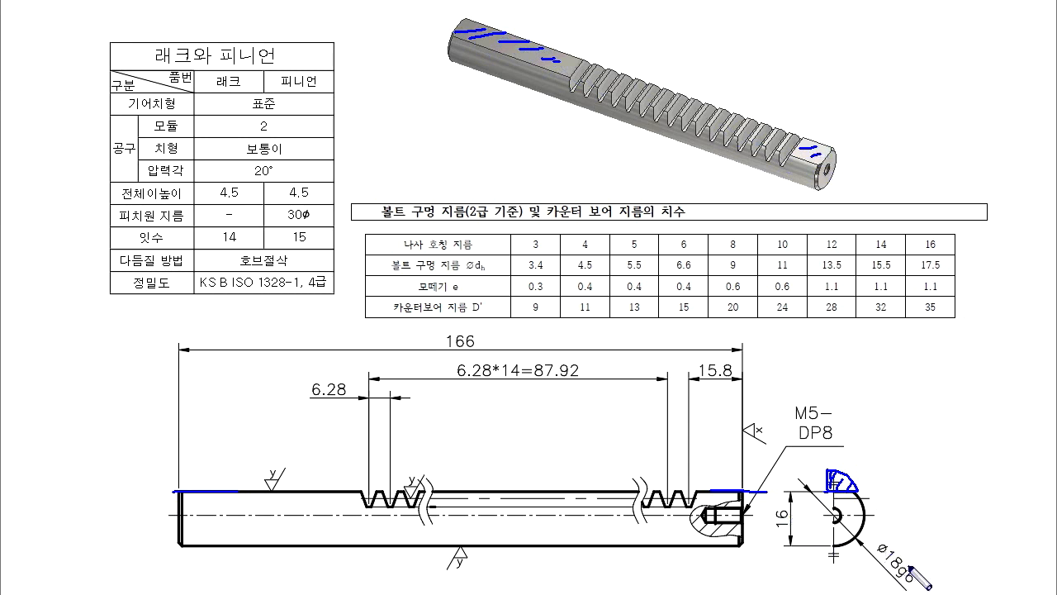
mouse_move(893, 570)
left_mouse_down()
mouse_move(881, 549)
mouse_move(900, 569)
left_mouse_up()
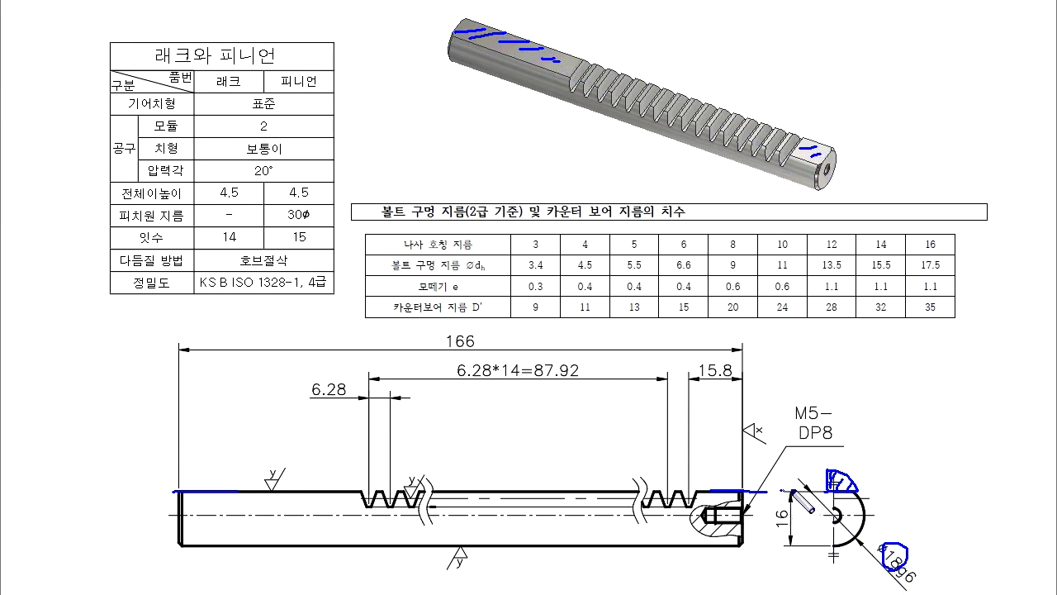
left_click_drag(782, 489, 826, 488)
mouse_move(772, 544)
left_mouse_down()
mouse_move(831, 545)
mouse_move(781, 505)
mouse_move(778, 525)
left_mouse_up()
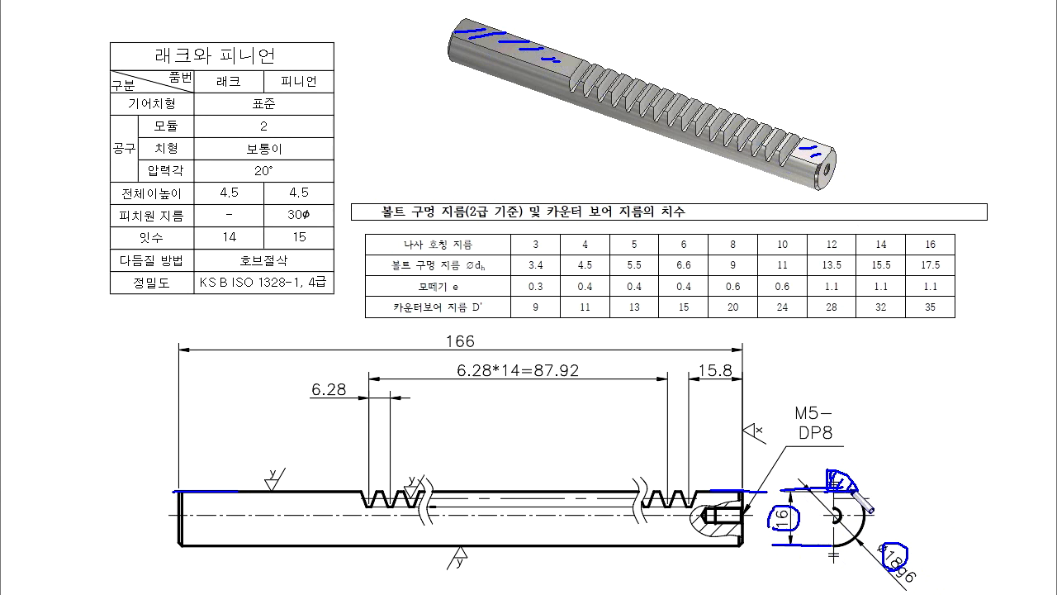
mouse_move(817, 488)
left_mouse_down()
mouse_move(867, 488)
mouse_move(898, 466)
mouse_move(870, 482)
left_mouse_up()
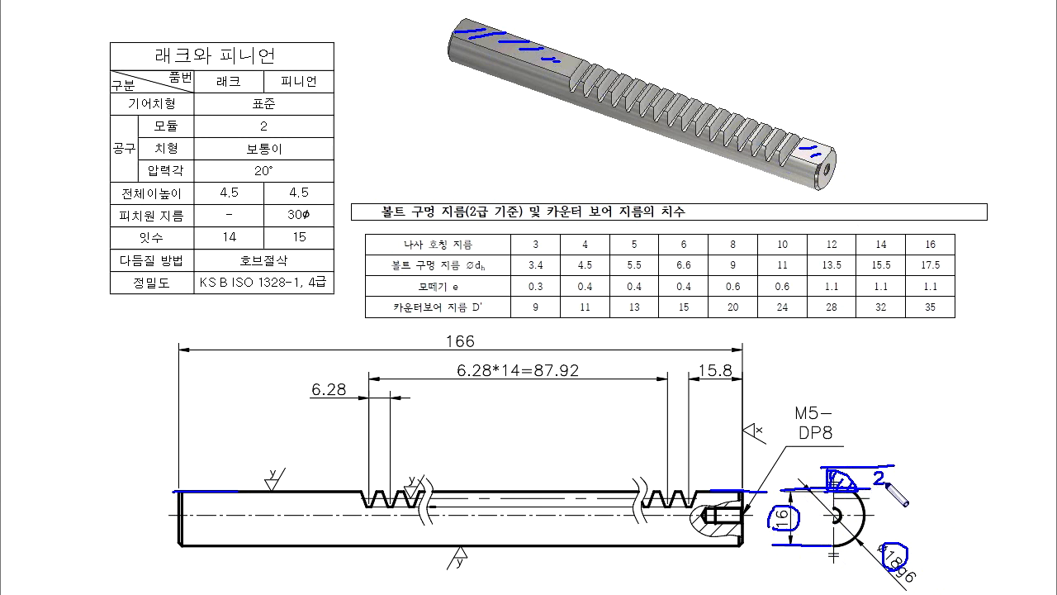
key("e")
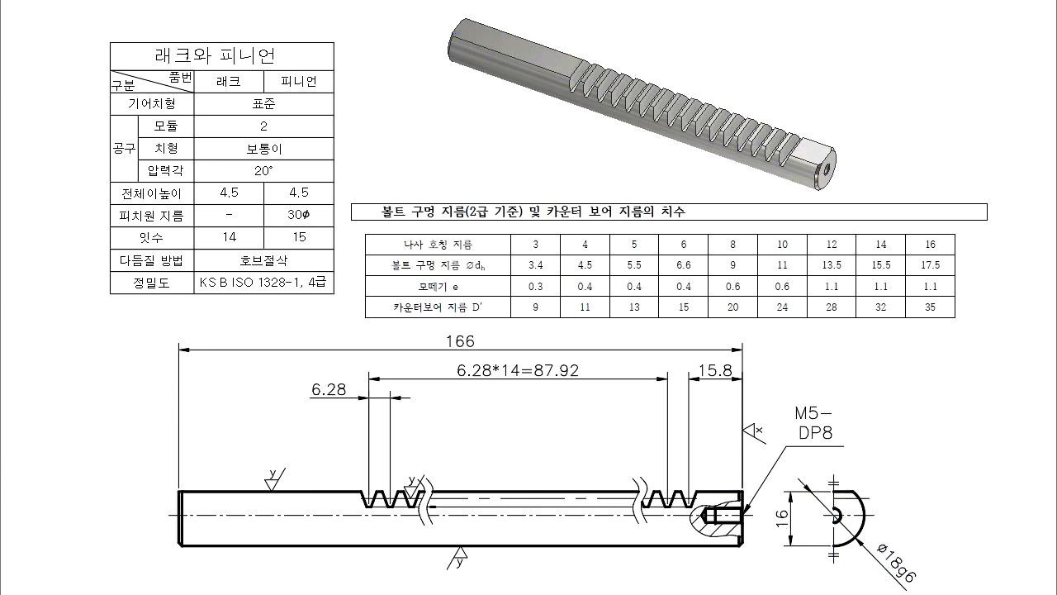
Return to Inventor, start a sketch on the shaft's front end face and draw a rectangle overlapping the circle's upper part
key("alt+Tab")
left_click(289, 440)
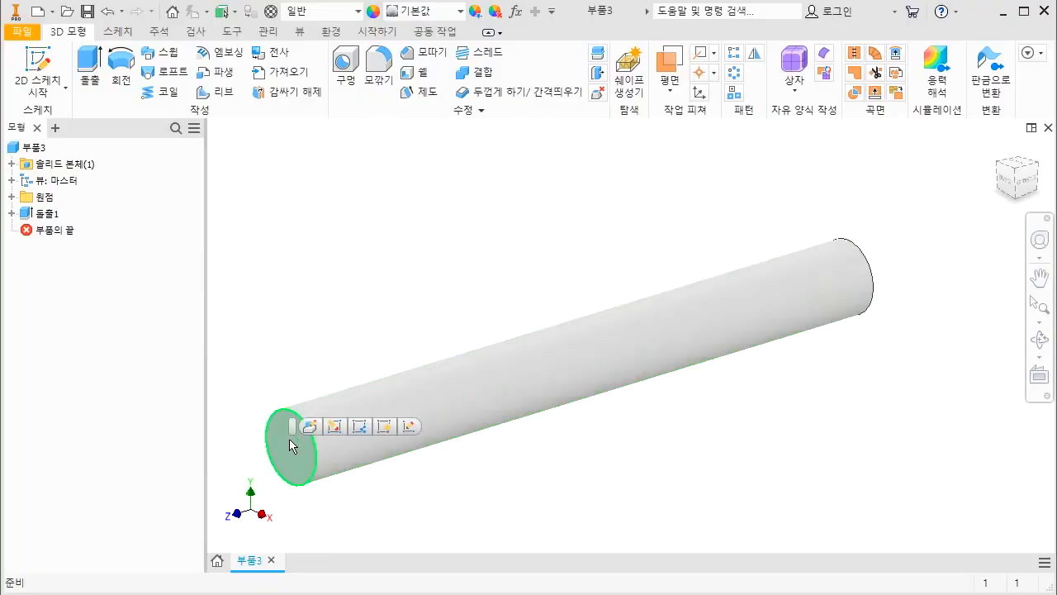
right_click(289, 446)
left_click(303, 499)
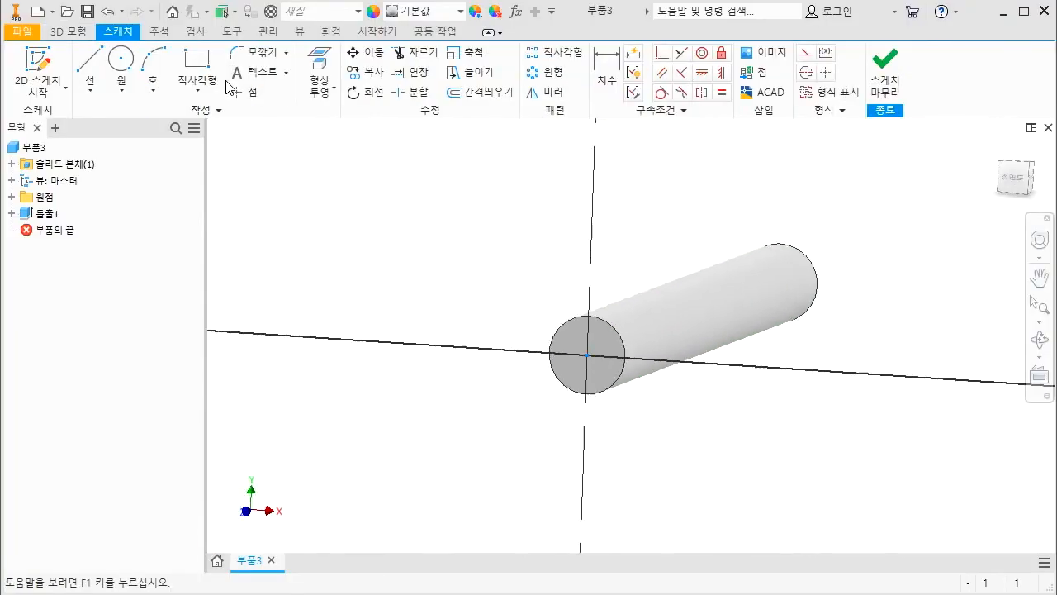
left_click(197, 70)
left_click(531, 248)
left_click(724, 312)
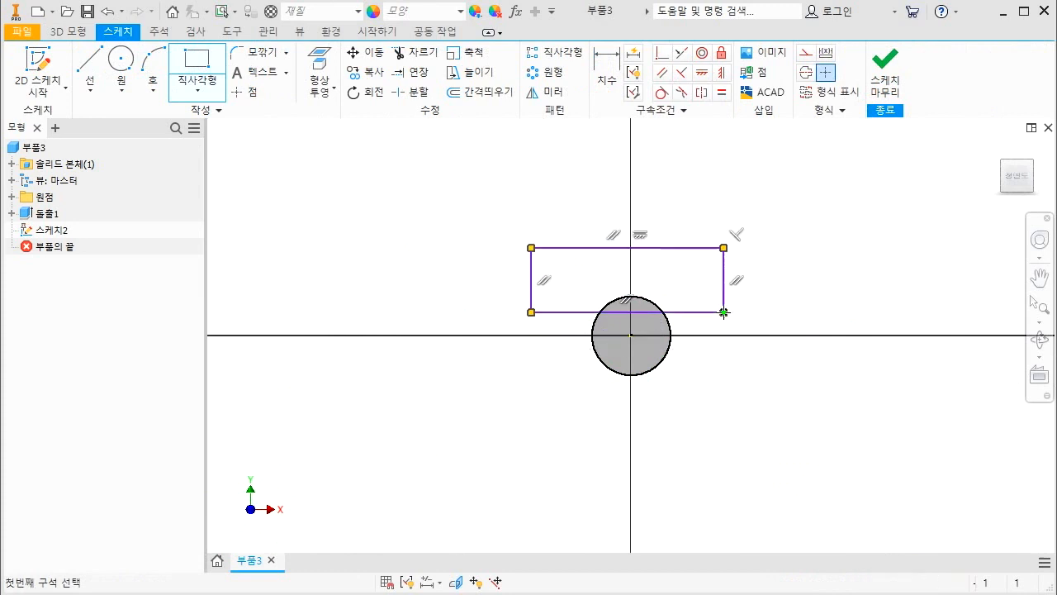
key("Escape")
Dimension the rectangle's lower edge from the shaft centre and set the distance to 7 mm
scroll(699, 321, "up", 3)
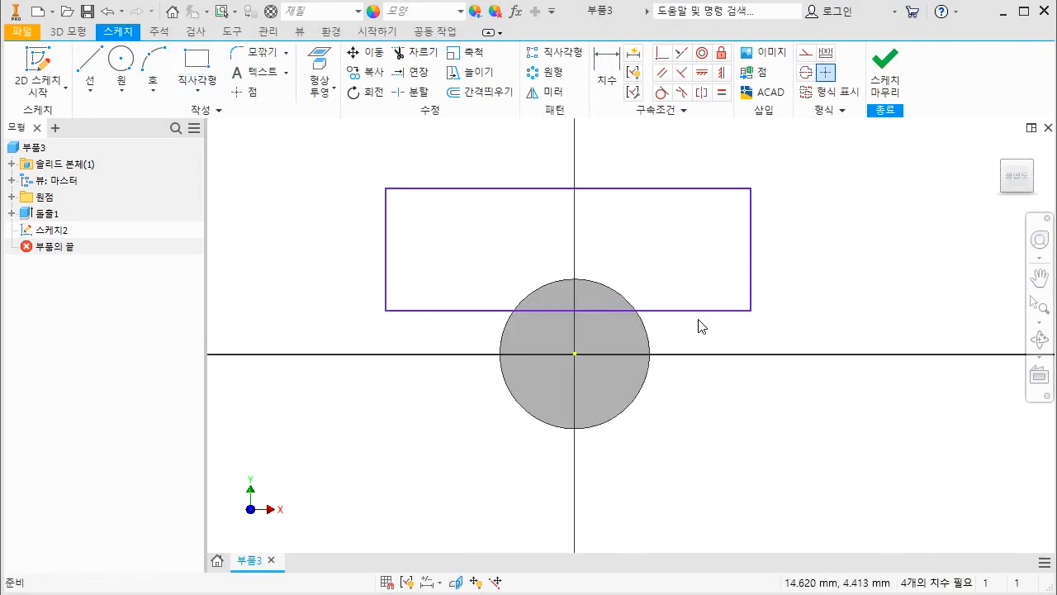
key("d")
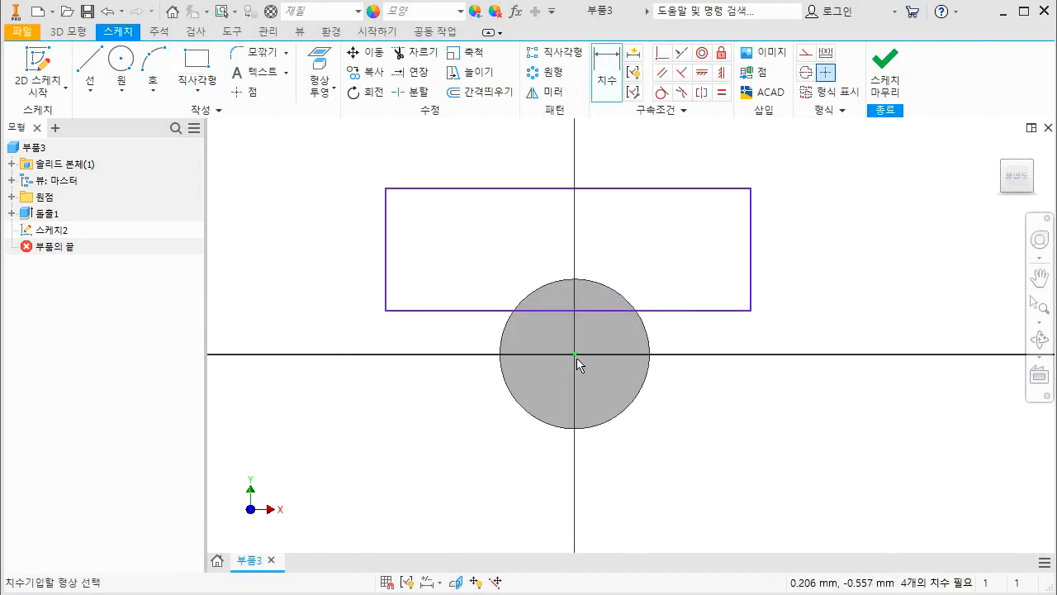
left_click(577, 314)
left_click(702, 336)
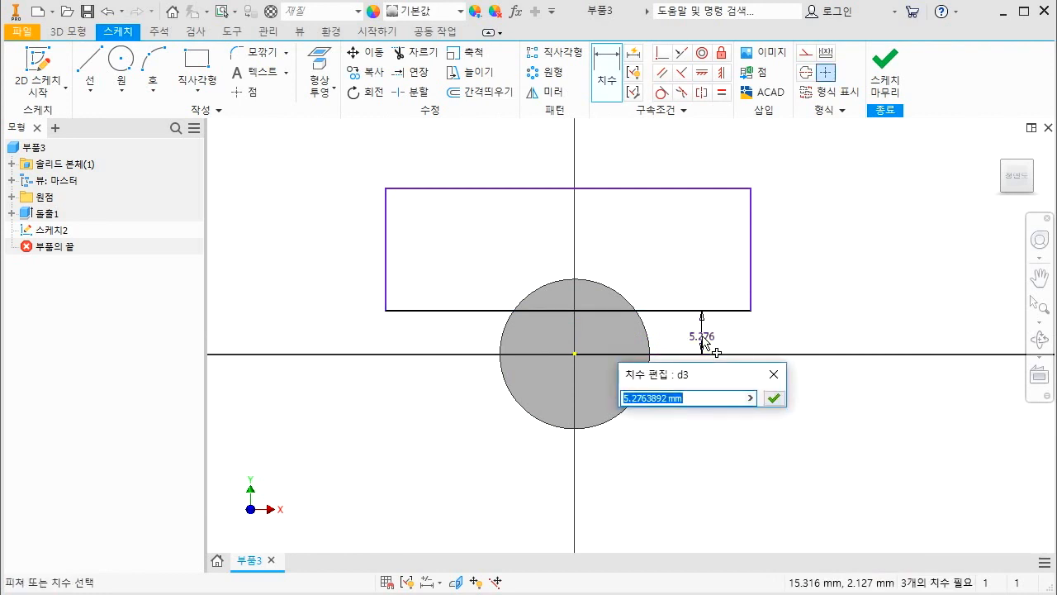
type("-")
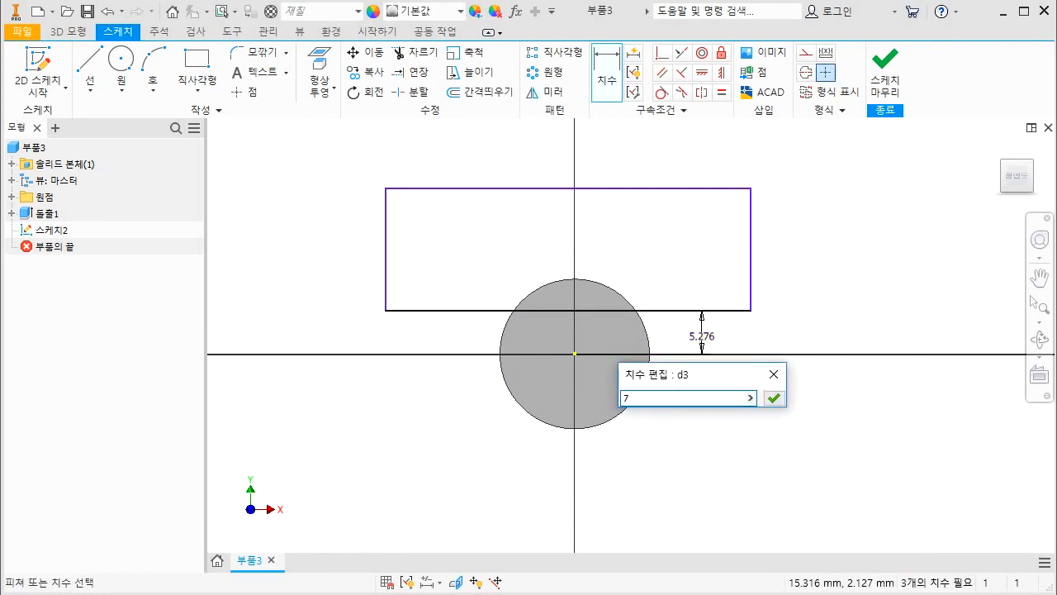
key("Return")
key("Escape")
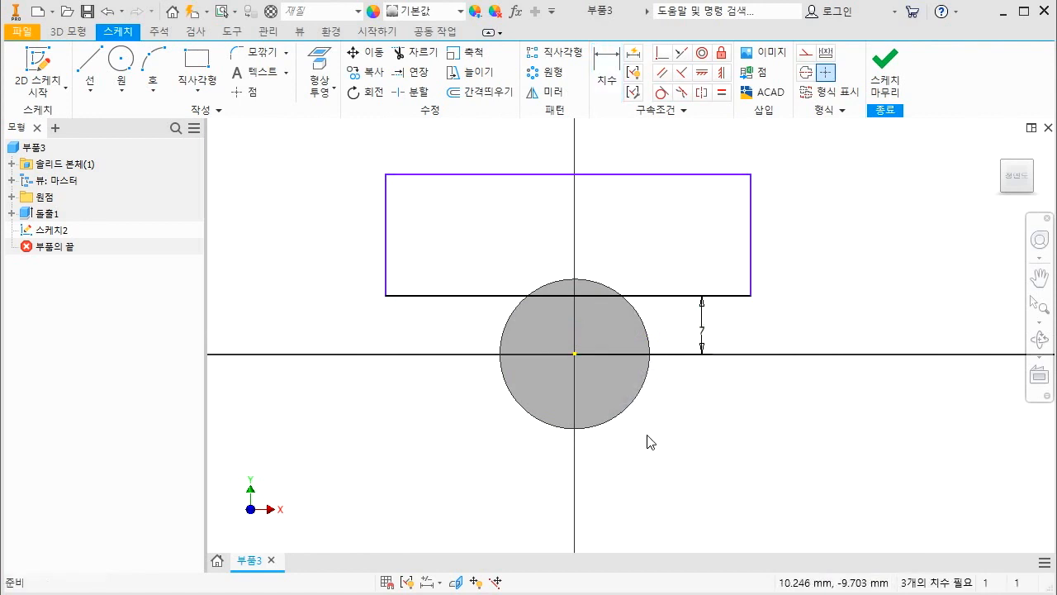
mouse_move(573, 362)
left_mouse_down()
mouse_move(593, 404)
mouse_move(577, 428)
left_mouse_up()
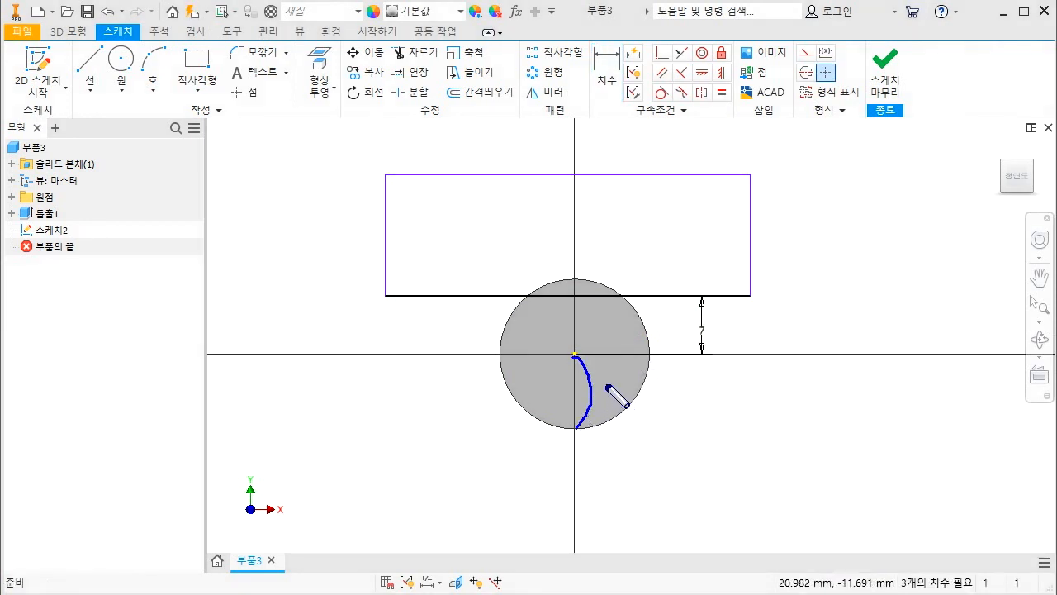
left_click_drag(613, 386, 612, 399)
mouse_move(576, 298)
left_mouse_down()
mouse_move(587, 324)
mouse_move(576, 355)
left_mouse_up()
left_click_drag(603, 321, 602, 342)
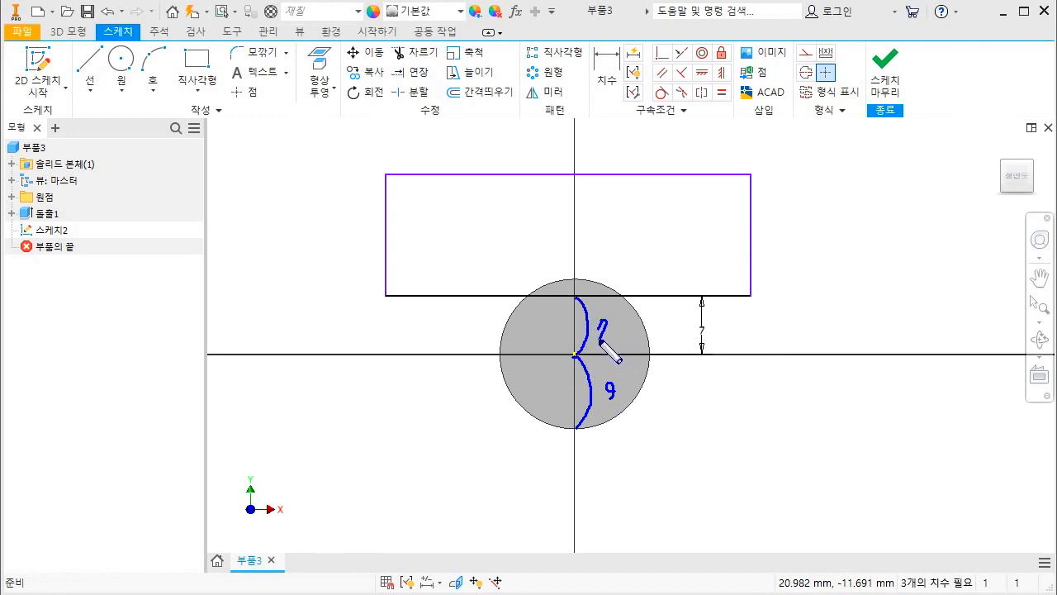
mouse_move(513, 294)
left_mouse_down()
mouse_move(579, 299)
mouse_move(634, 278)
mouse_move(533, 293)
mouse_move(582, 289)
left_mouse_up()
mouse_move(610, 276)
left_mouse_down()
mouse_move(597, 290)
mouse_move(611, 293)
left_mouse_up()
left_click_drag(701, 320, 691, 337)
key("Escape")
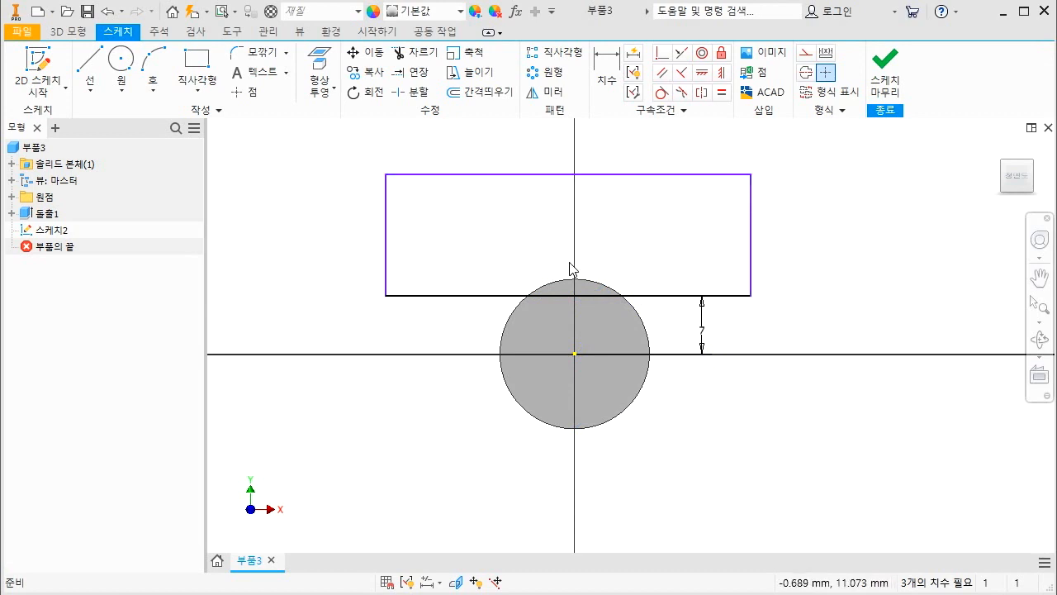
Extrude the rectangle as a cut along the shaft's whole length to form the flat on its upper side
key("e")
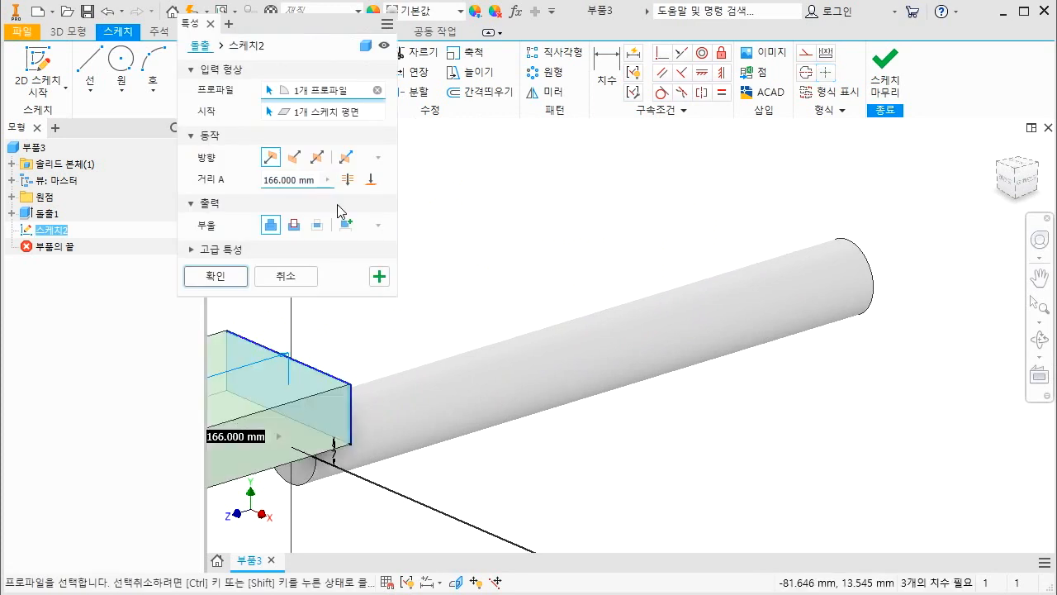
left_click(348, 180)
left_click(293, 225)
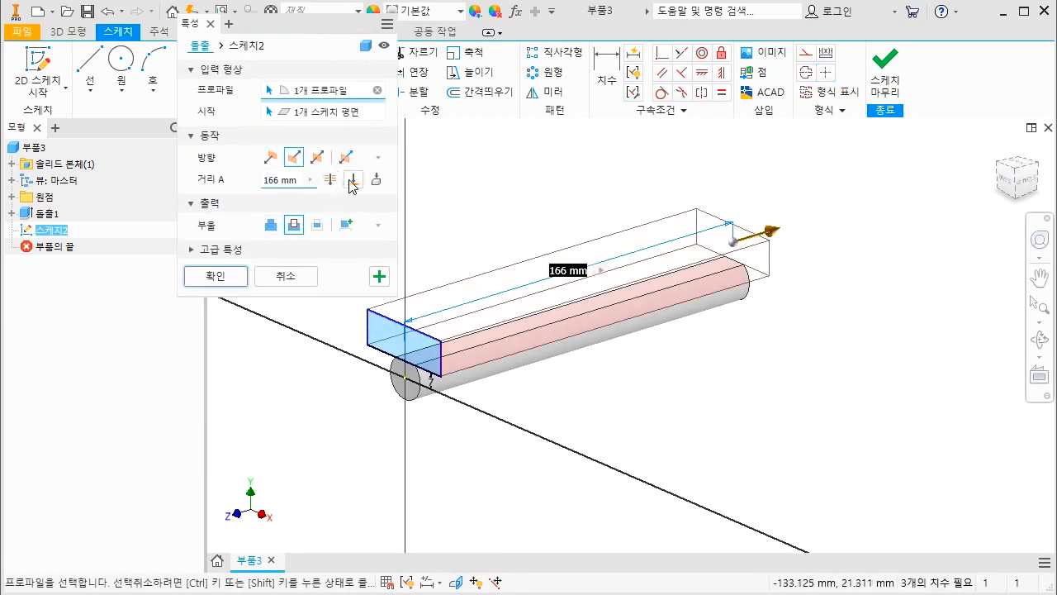
left_click(216, 276)
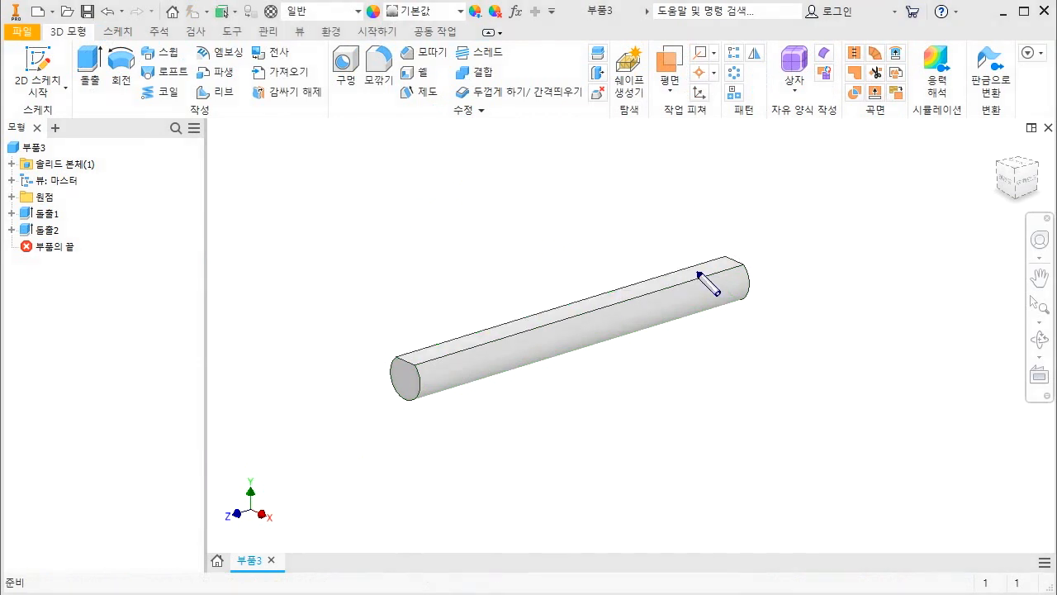
mouse_move(717, 285)
left_mouse_down()
mouse_move(734, 270)
mouse_move(687, 249)
mouse_move(738, 273)
left_mouse_up()
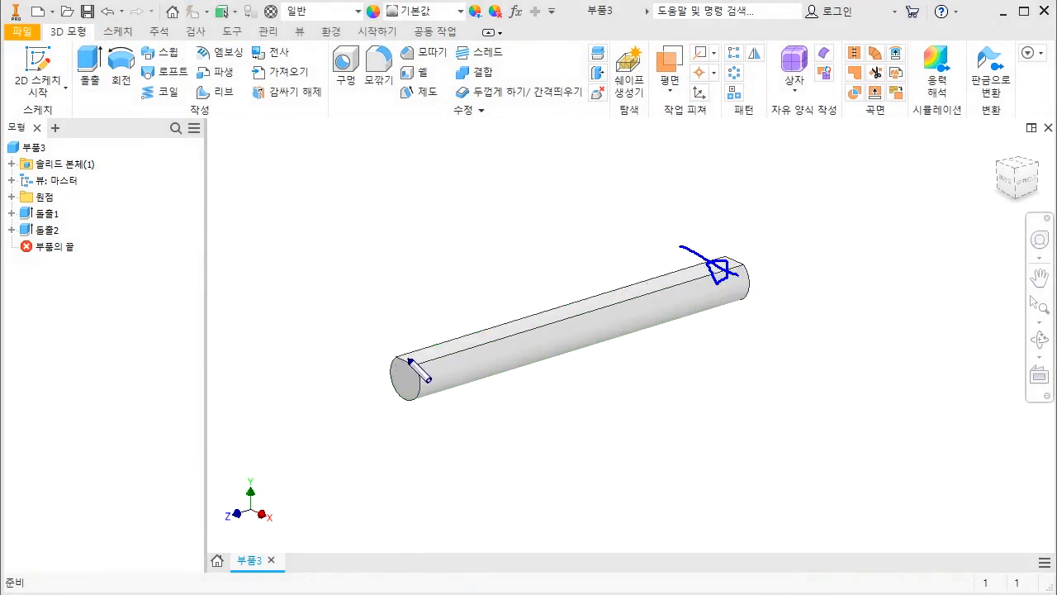
left_click_drag(405, 362, 562, 311)
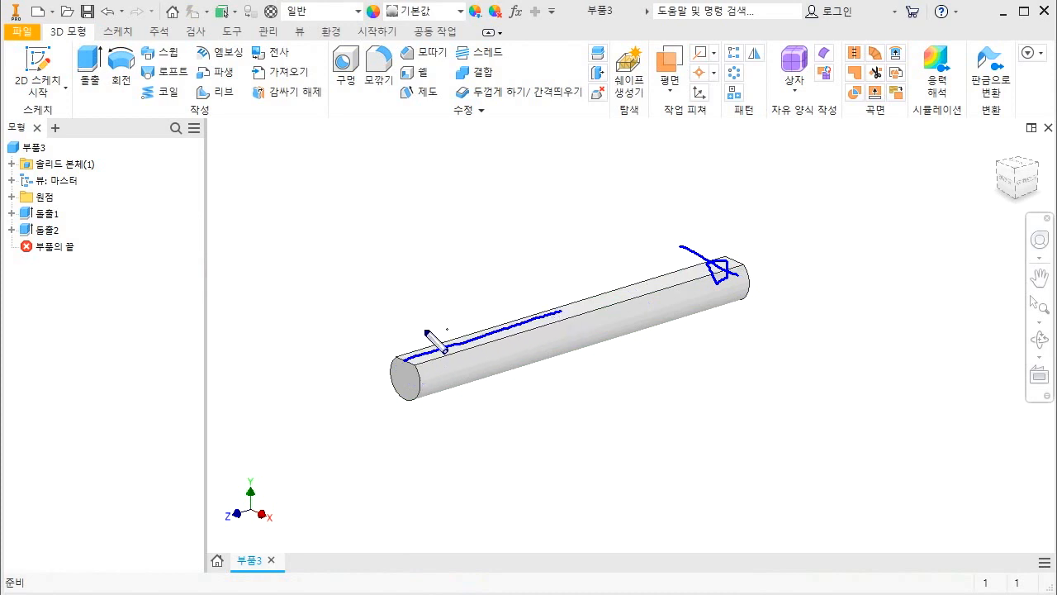
key("Escape")
Start a new sketch on the part's YZ origin plane
left_click(12, 197)
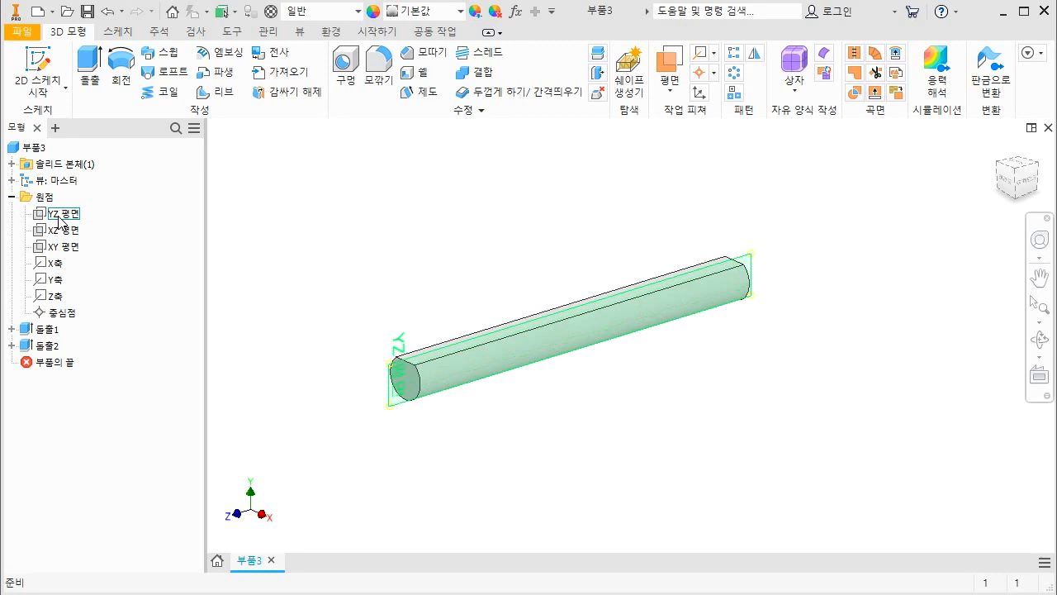
left_click(59, 214)
right_click(60, 219)
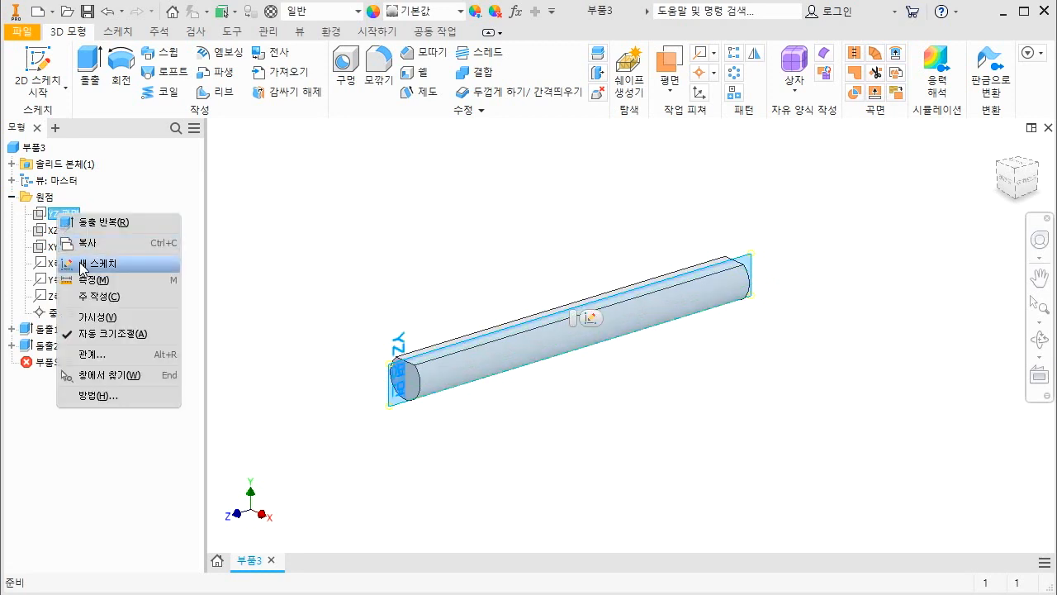
left_click(83, 265)
Sketch a closed half-tooth outline about 3.9 mm tall beyond the shaft's end, with its slanted side split into two collinear segments and its other side vertical
left_click(90, 67)
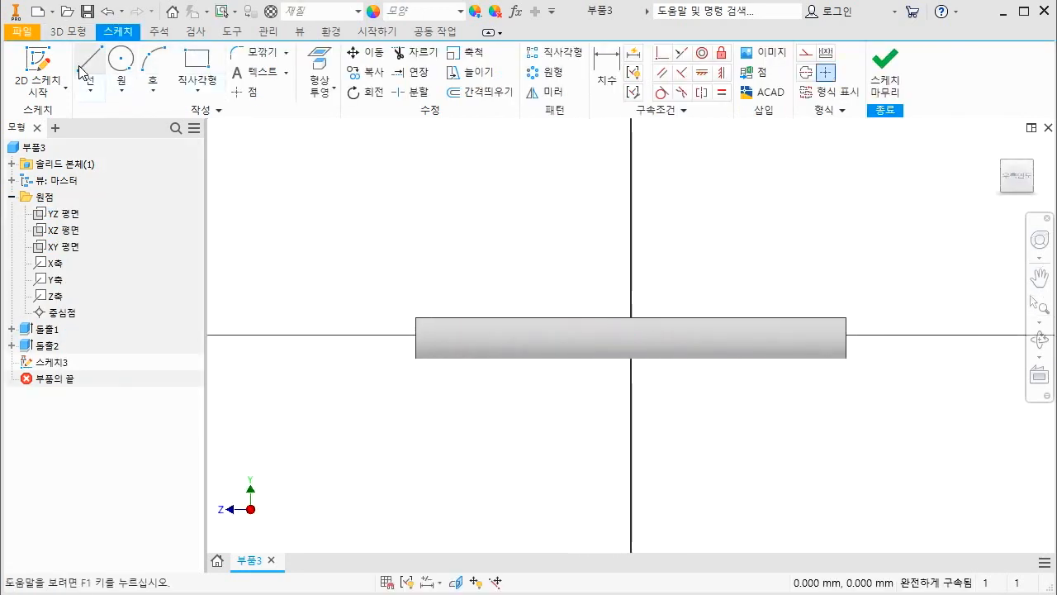
scroll(881, 302, "up", 5)
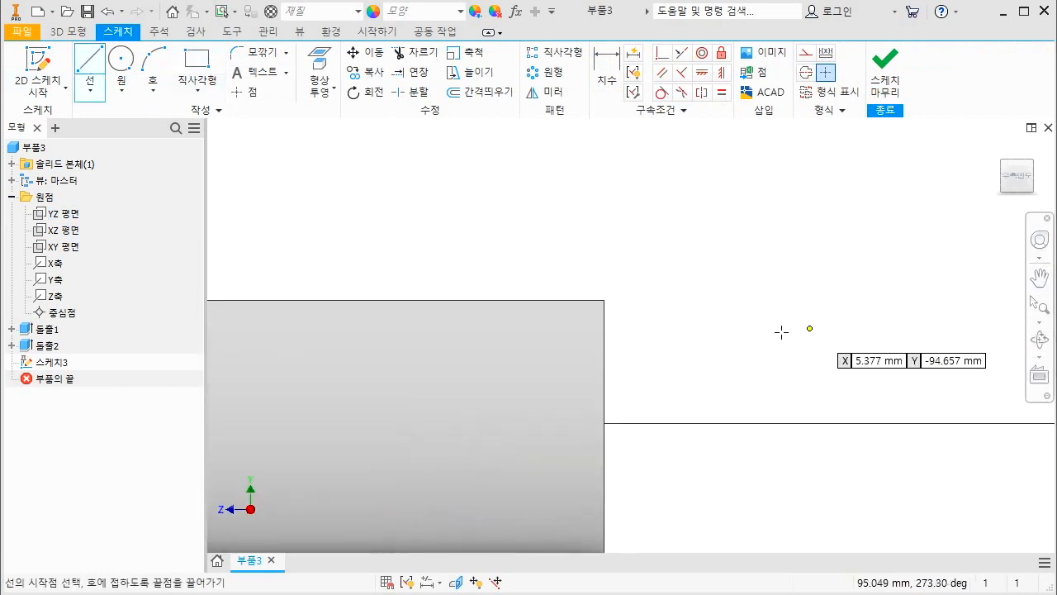
left_click(738, 344)
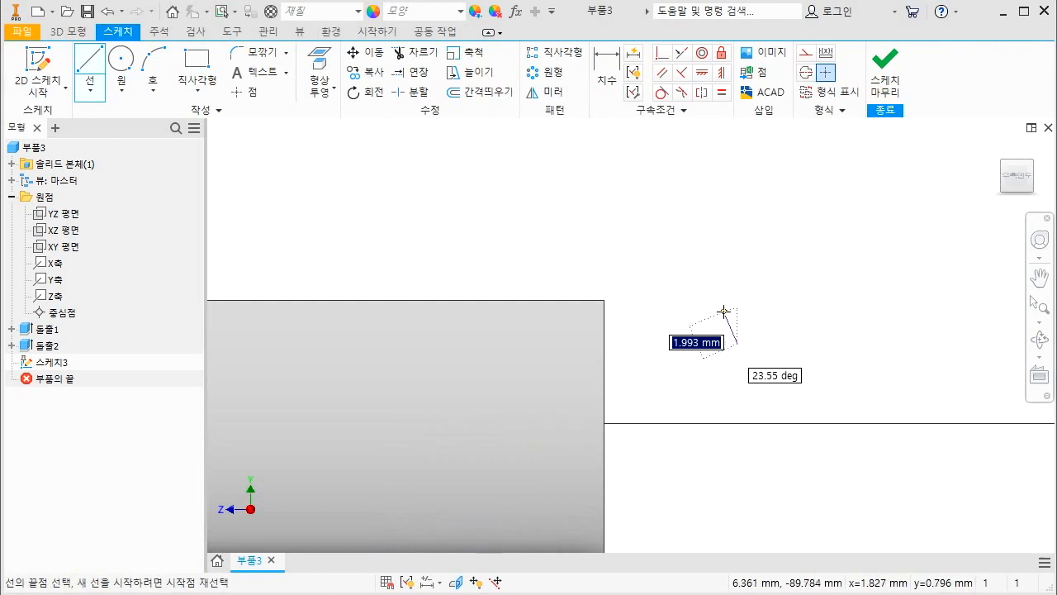
left_click(724, 316)
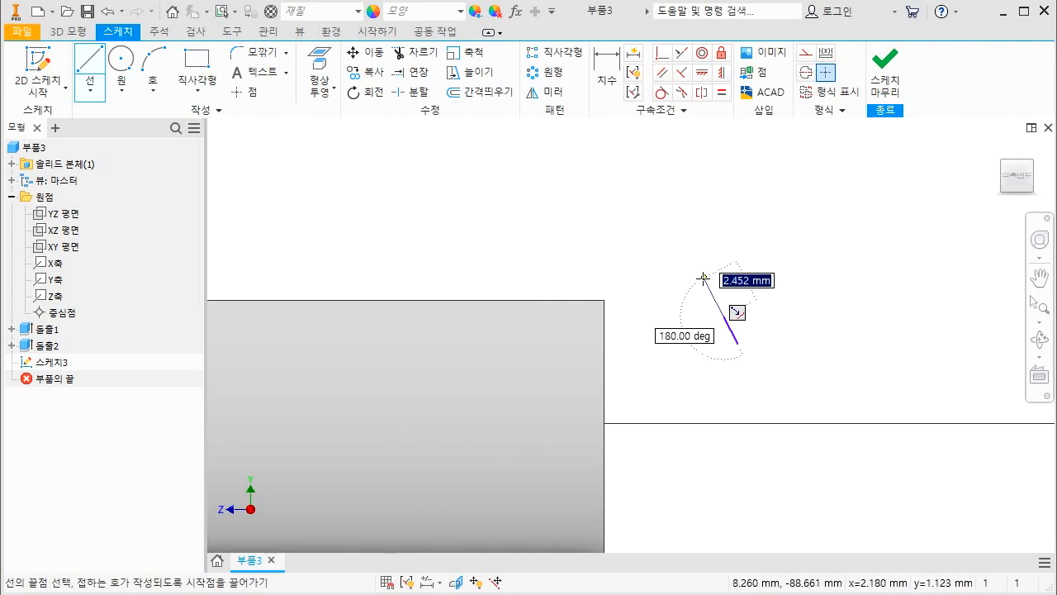
key("ctrl+shift+d")
mouse_move(733, 322)
left_mouse_down()
mouse_move(756, 305)
mouse_move(733, 323)
left_mouse_up()
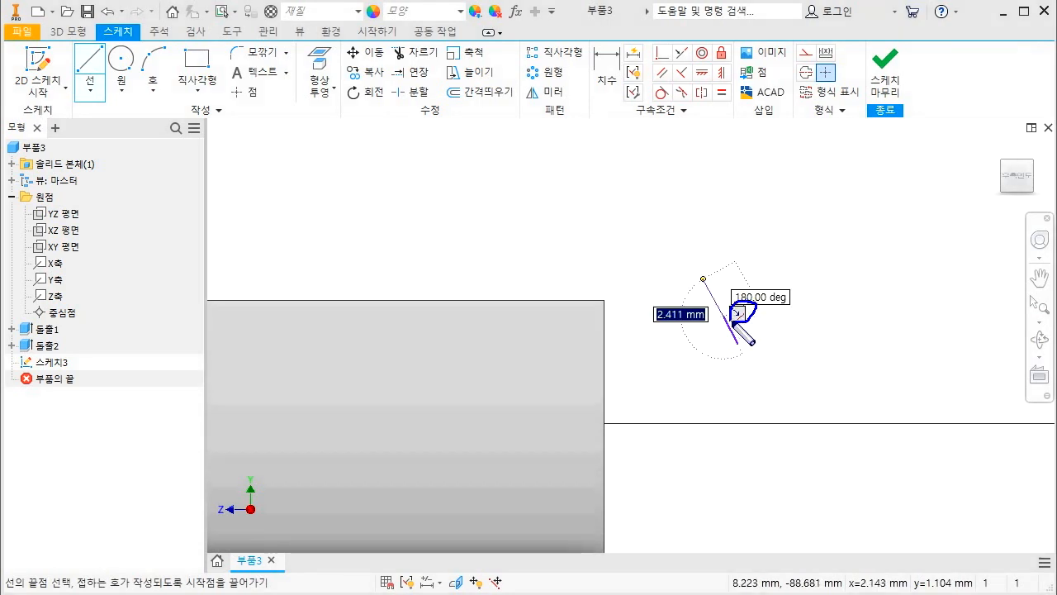
key("Escape")
left_click(704, 275)
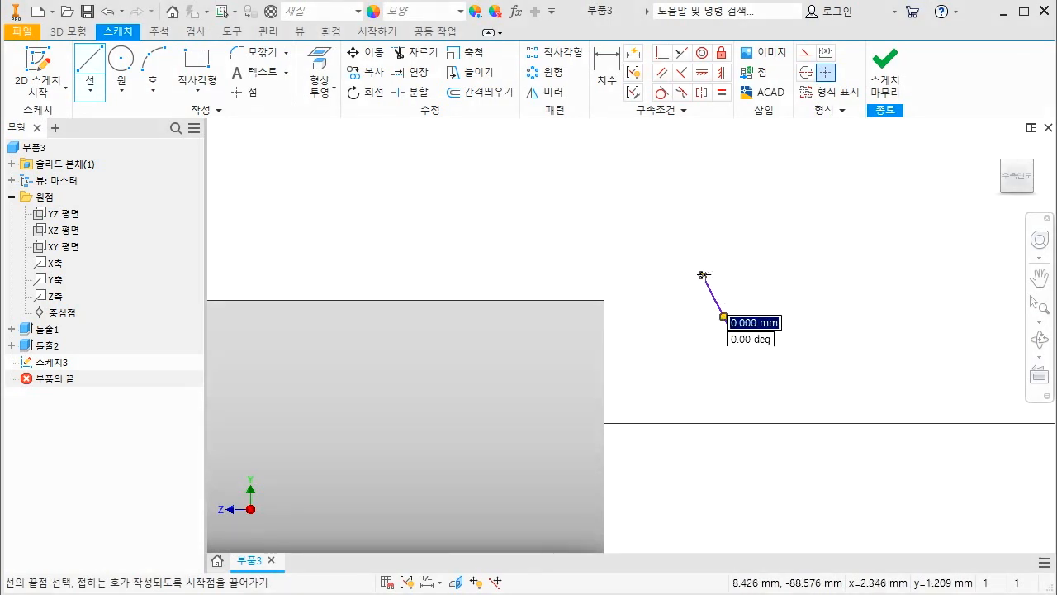
left_click(770, 276)
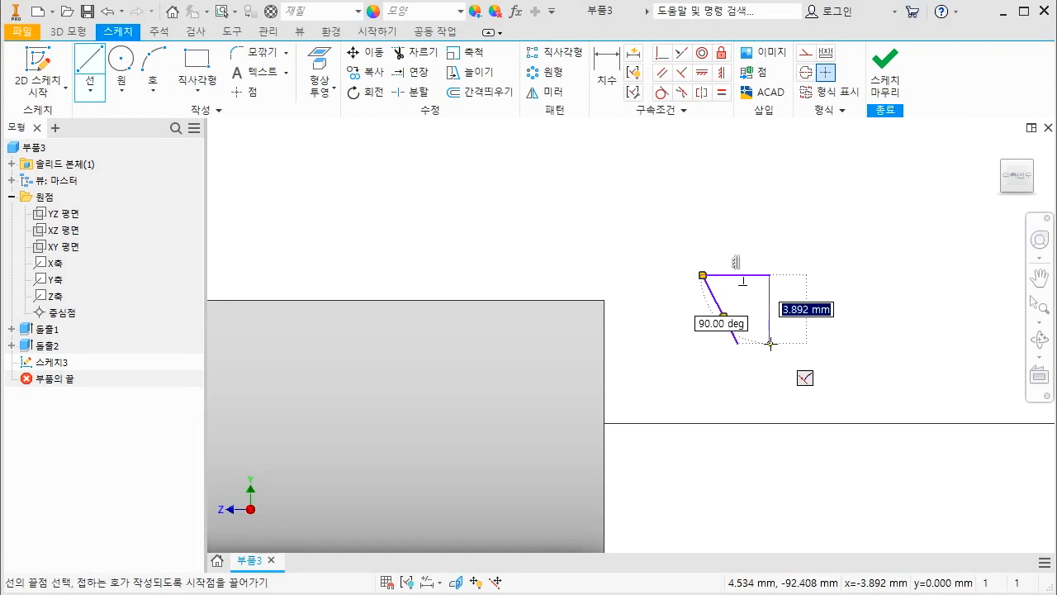
left_click(770, 342)
left_click(737, 343)
key("Escape")
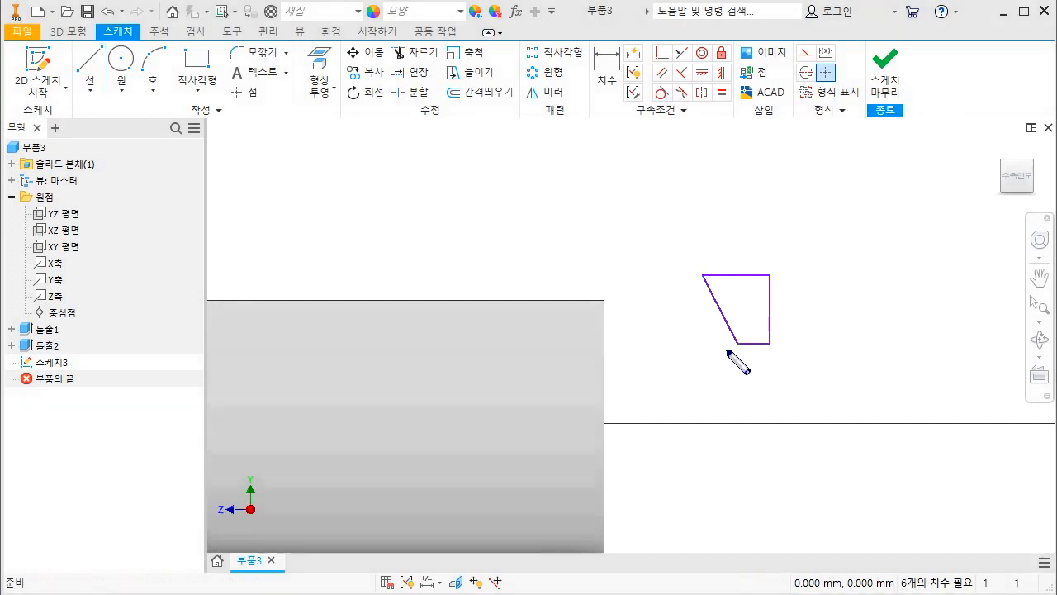
mouse_move(713, 290)
left_mouse_down()
mouse_move(735, 346)
mouse_move(696, 278)
mouse_move(737, 348)
left_mouse_up()
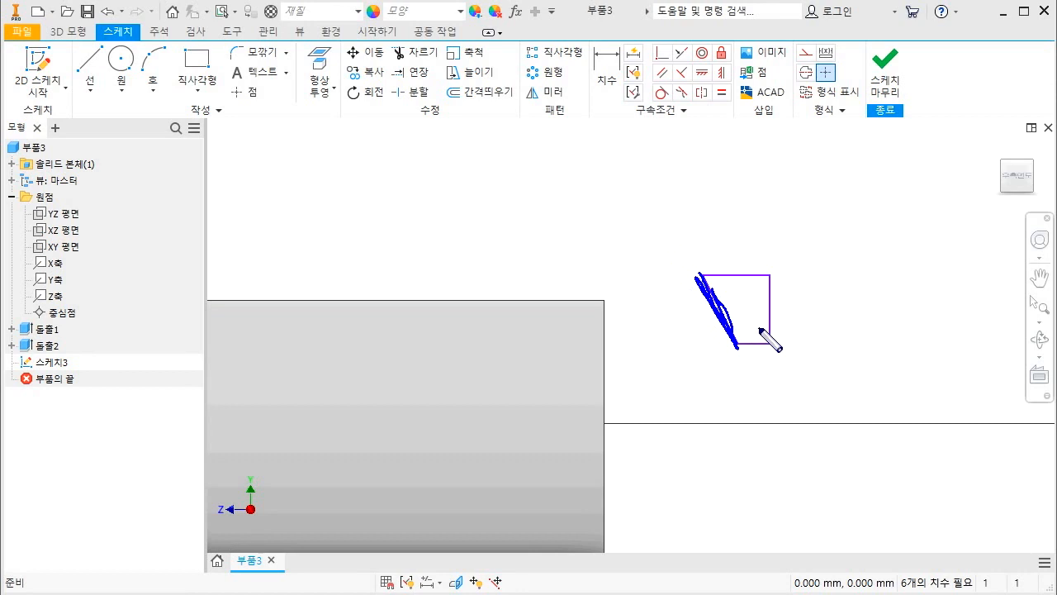
key("Escape")
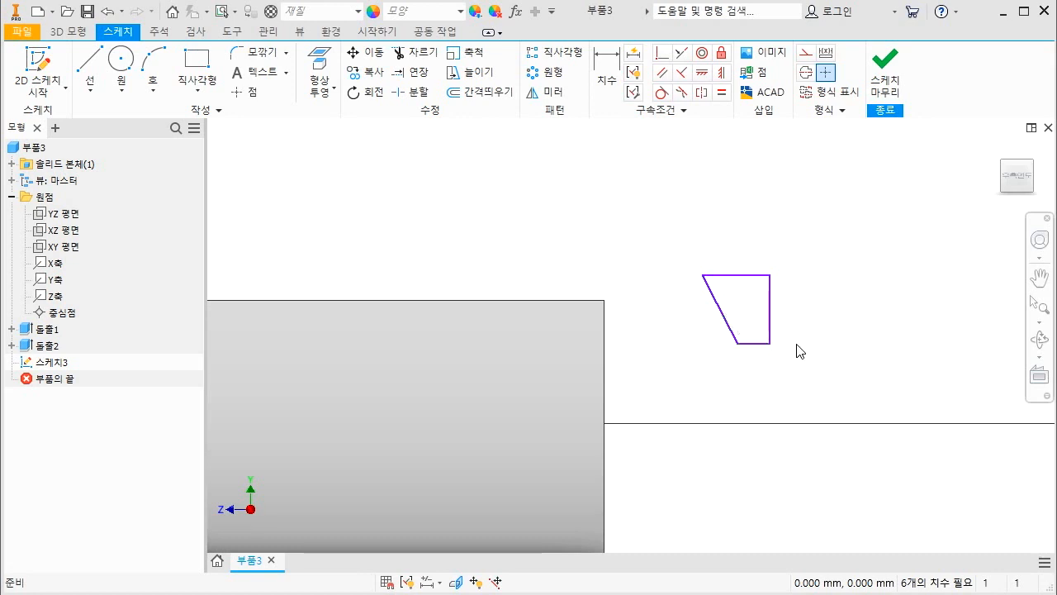
Dimension the angle between the outline's slanted side and its vertical side and set it to 20 degrees
key("d")
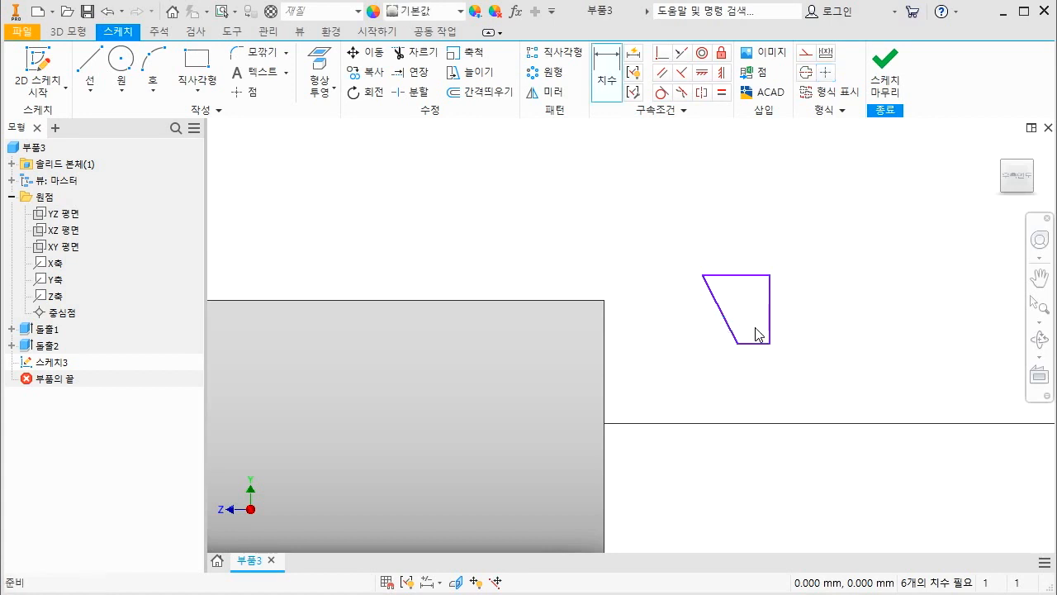
left_click(731, 330)
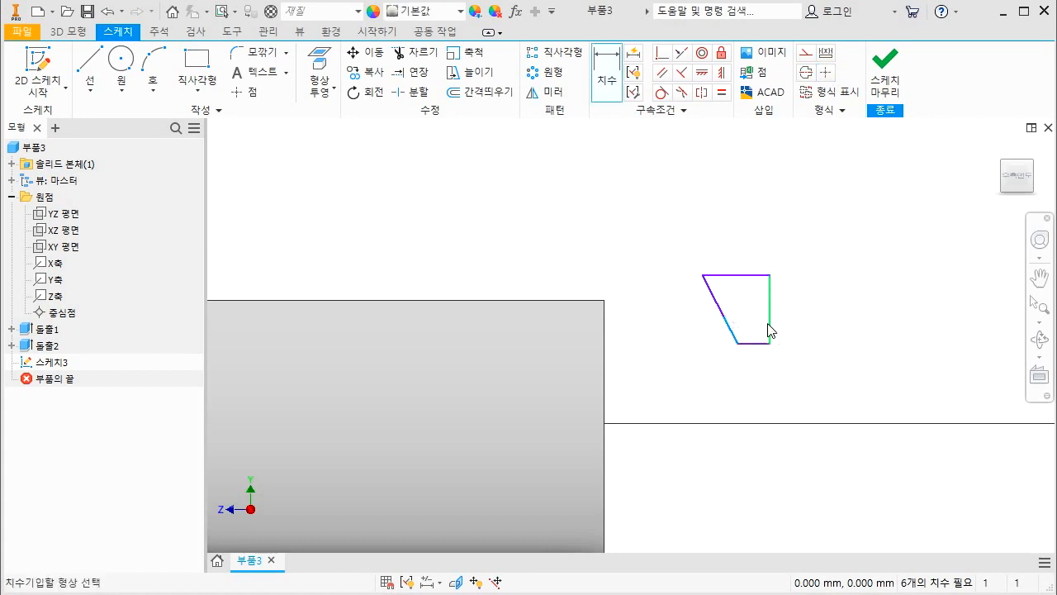
left_click(769, 324)
left_click(720, 251)
type("20")
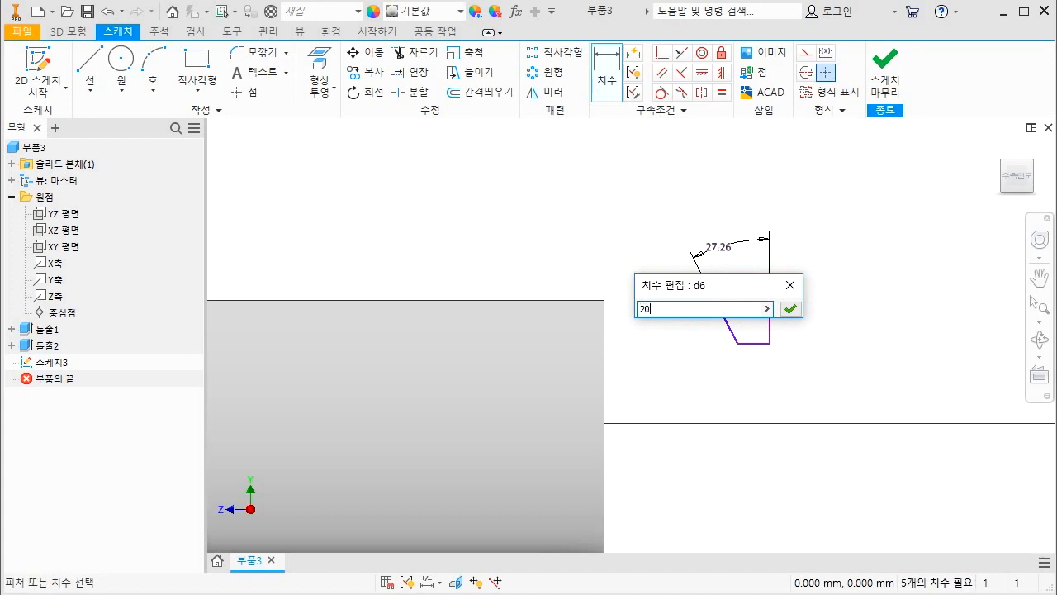
key("Return")
key("Escape")
Dimension the vertical distance from the outline's upper edge to the split point on the slanted side and set it to 2 mm
key("d")
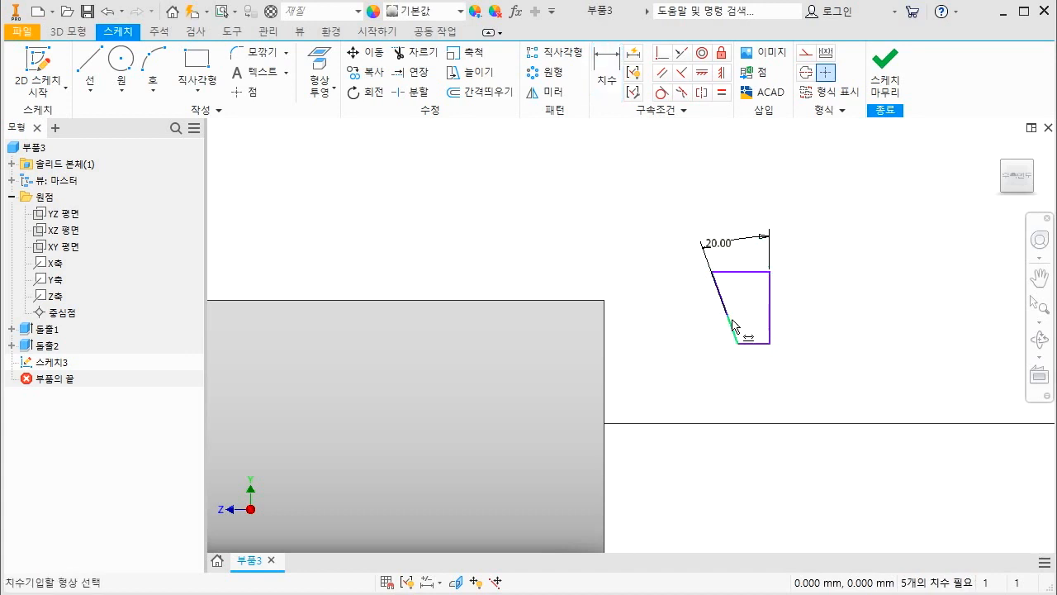
left_click(735, 276)
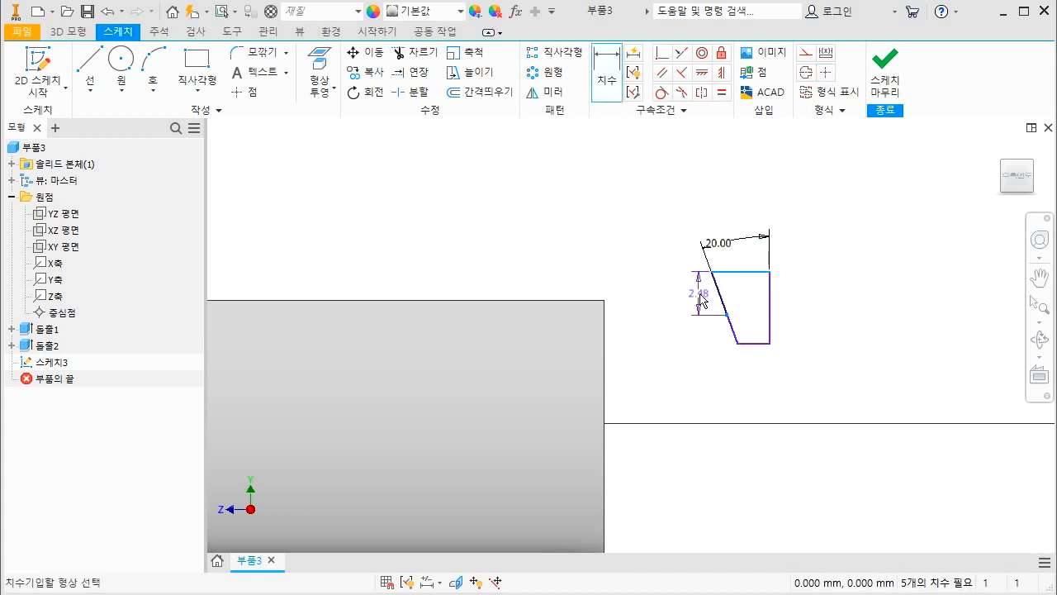
left_click(699, 295)
type("2")
key("Return")
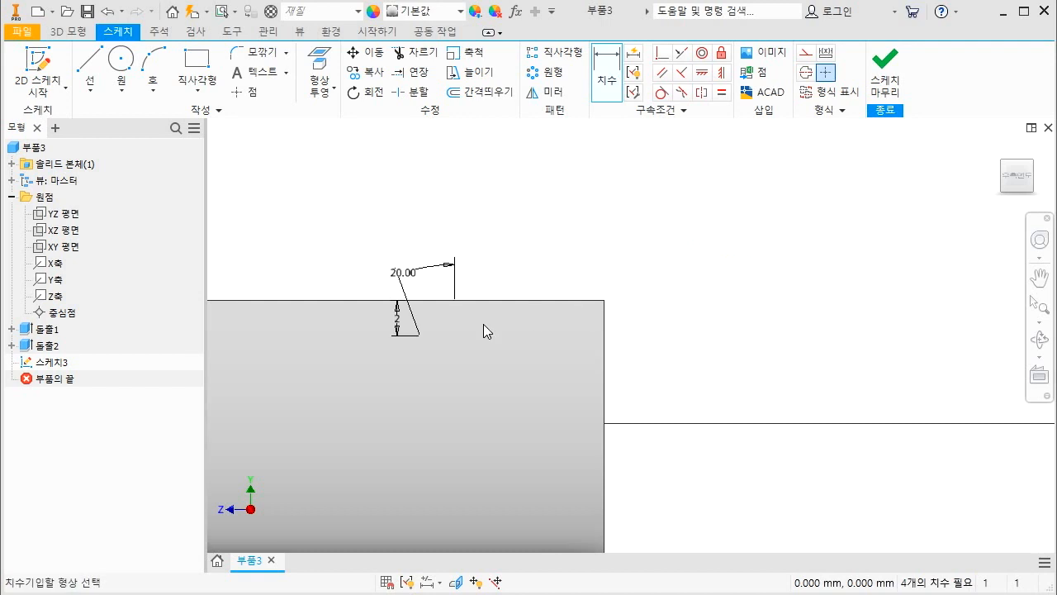
scroll(570, 352, "up", 5)
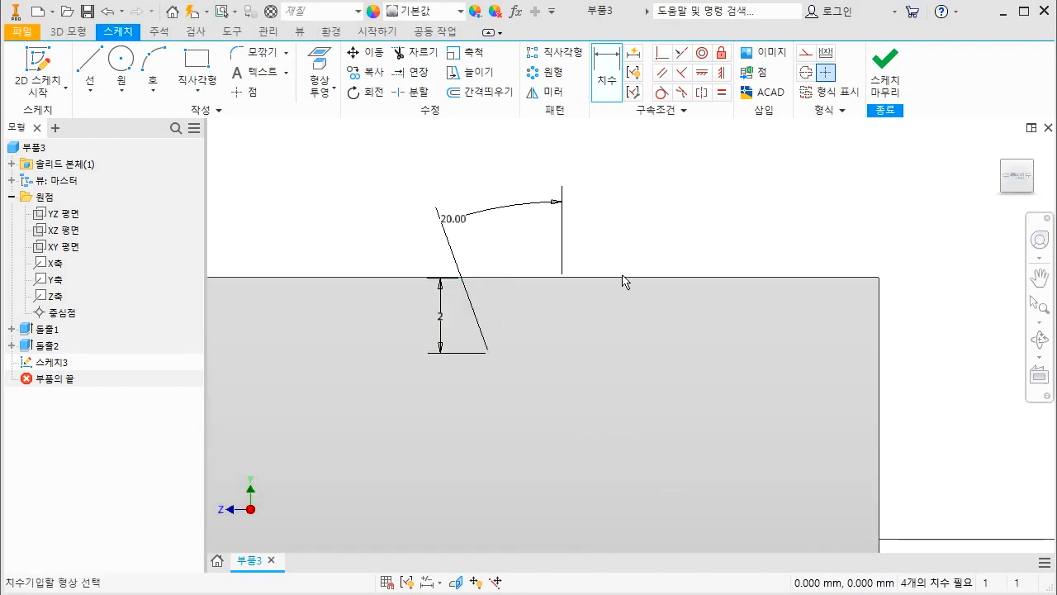
scroll(624, 282, "down", 4)
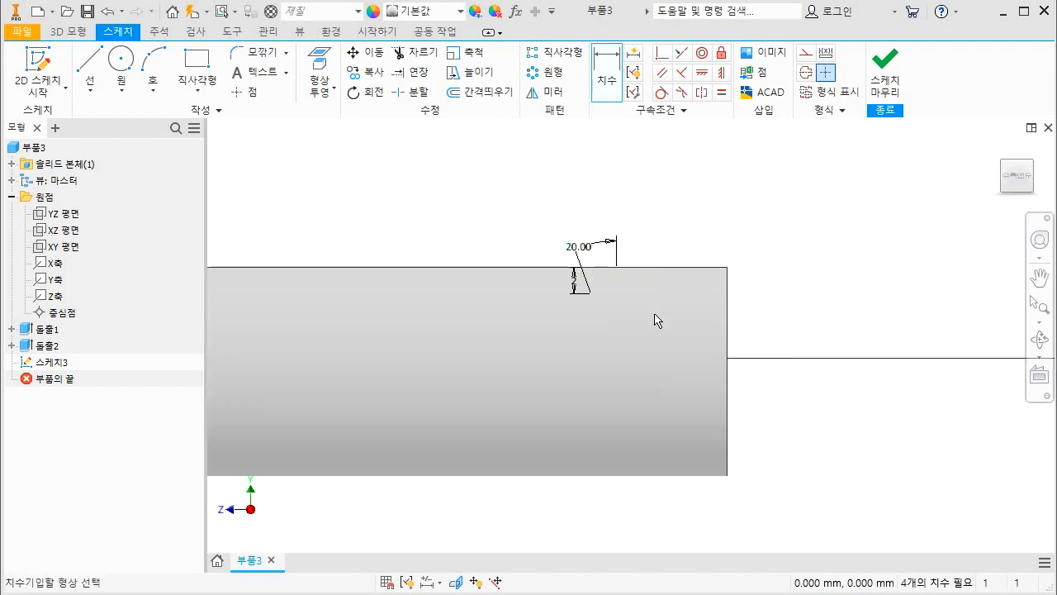
key("Escape")
Dimension the outline's height between its upper and lower edges and set it to 4.5 mm
scroll(633, 281, "up", 5)
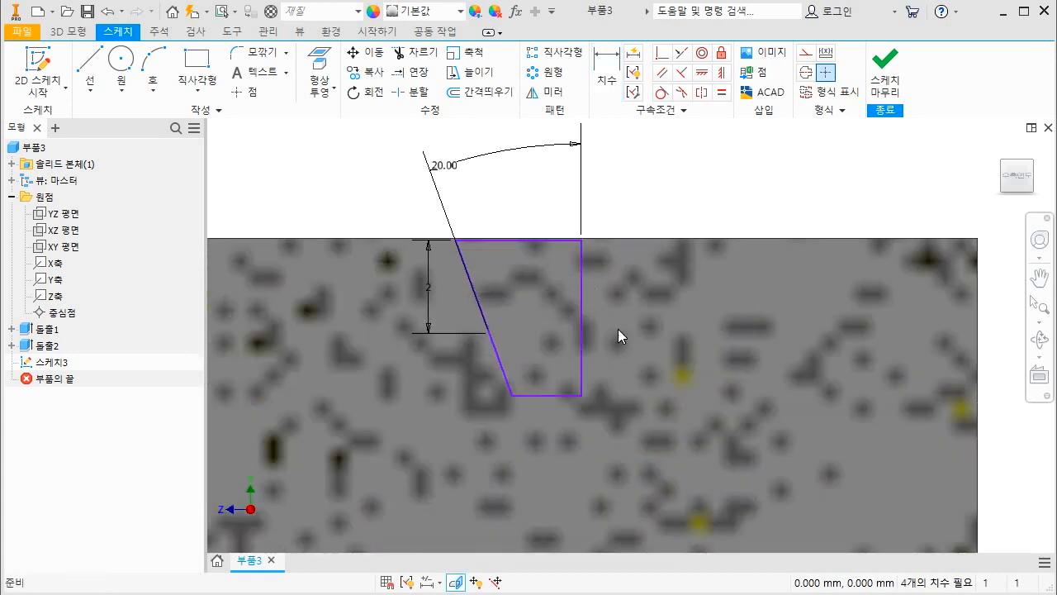
scroll(614, 322, "up", 1)
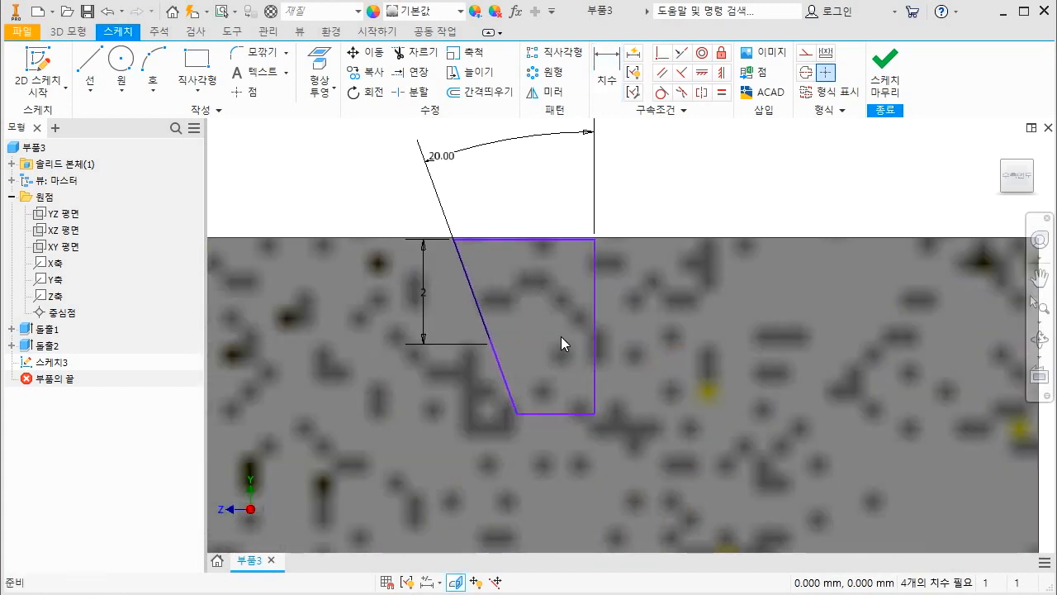
key("d")
left_click(519, 240)
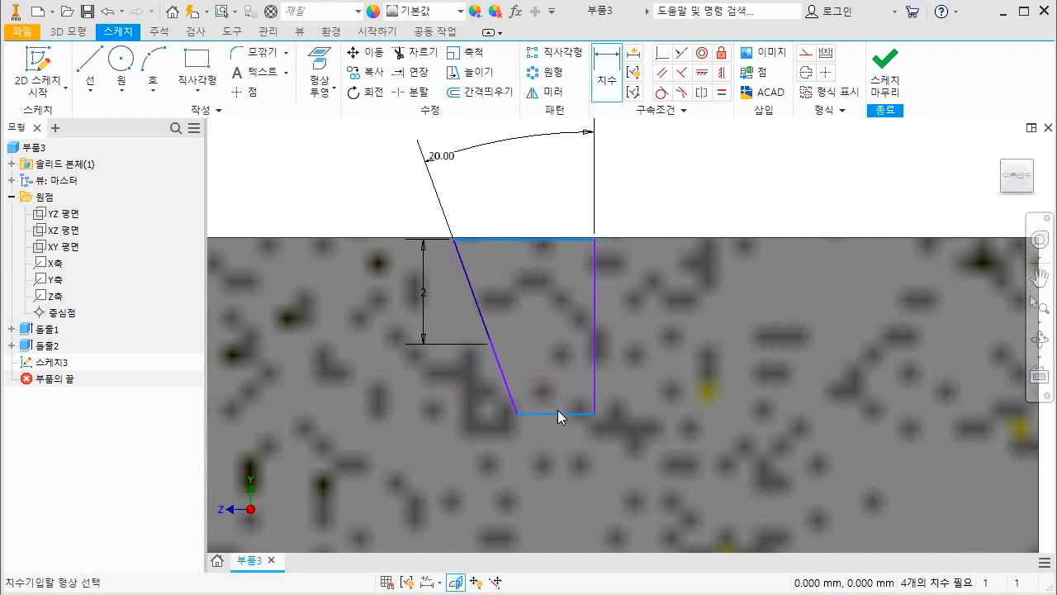
left_click(557, 413)
left_click(397, 351)
type("4.5")
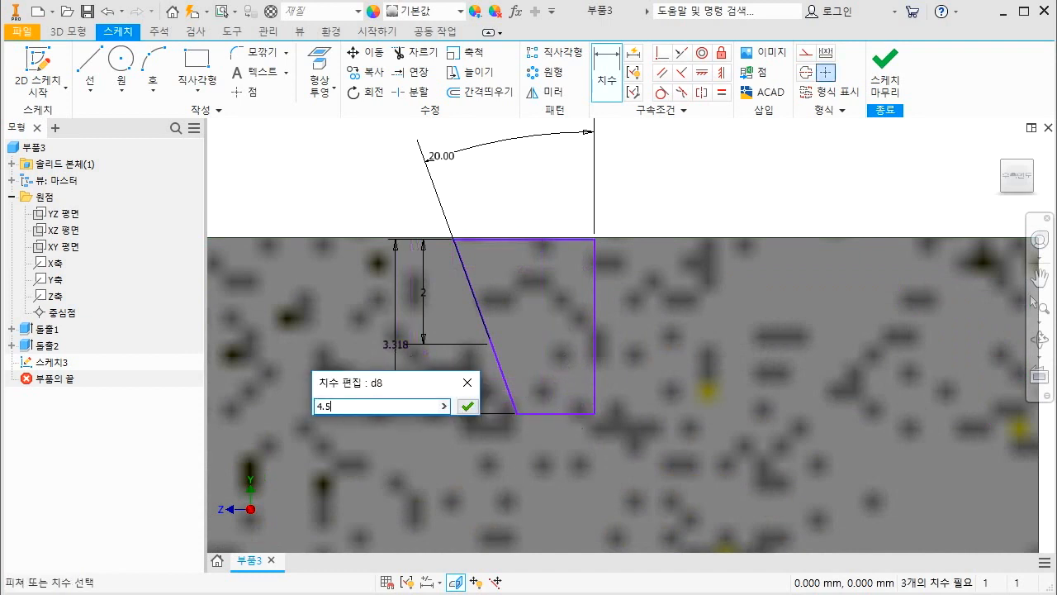
key("Return")
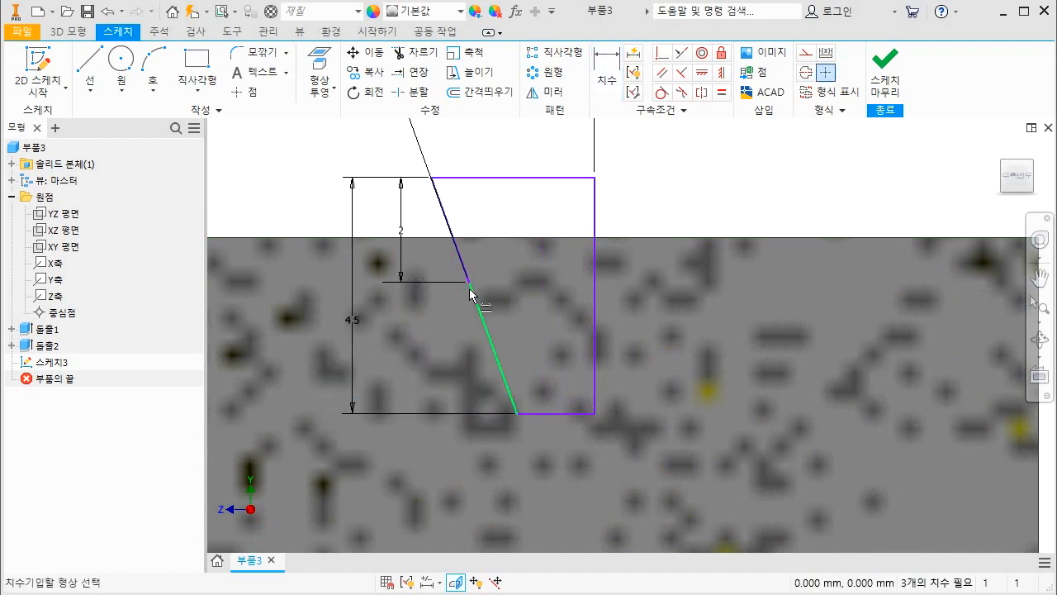
Dimension the horizontal distance from the slanted side's split point to the vertical side and set it to 3.14/2
left_click(468, 281)
left_click(593, 299)
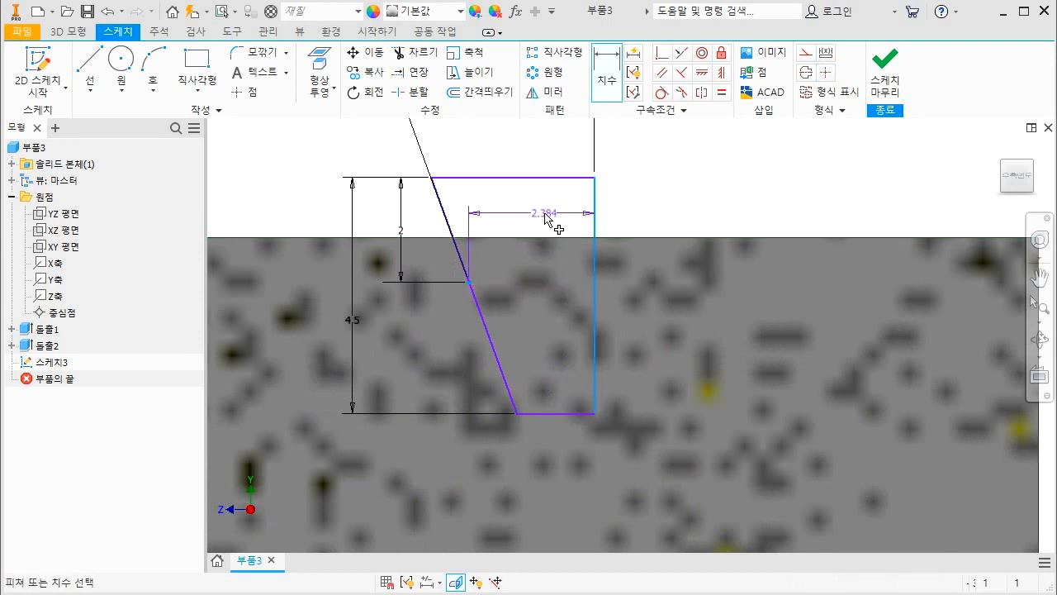
left_click(543, 214)
type("3.14/2")
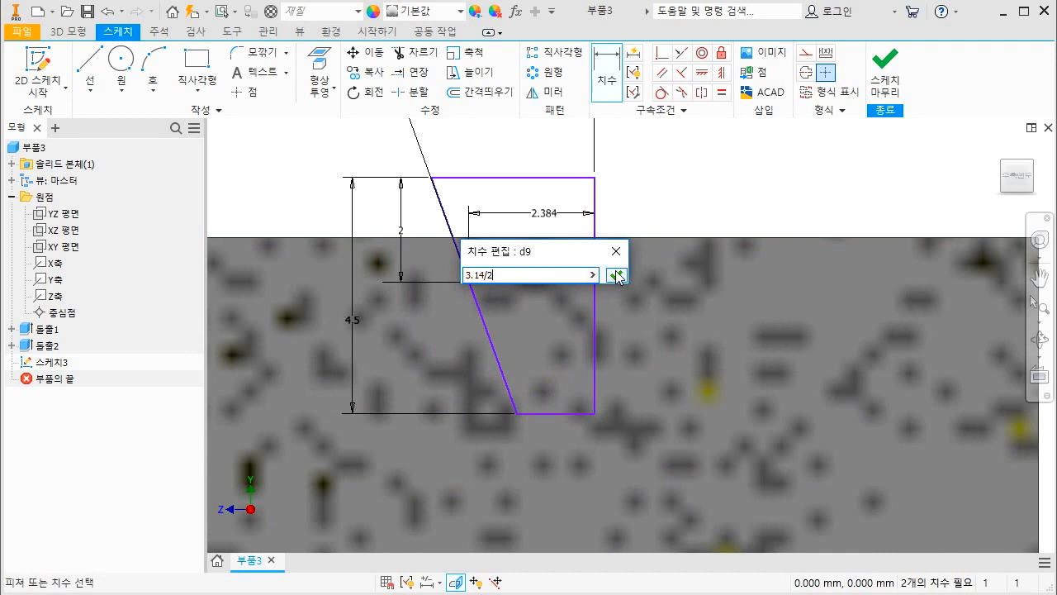
left_click(617, 275)
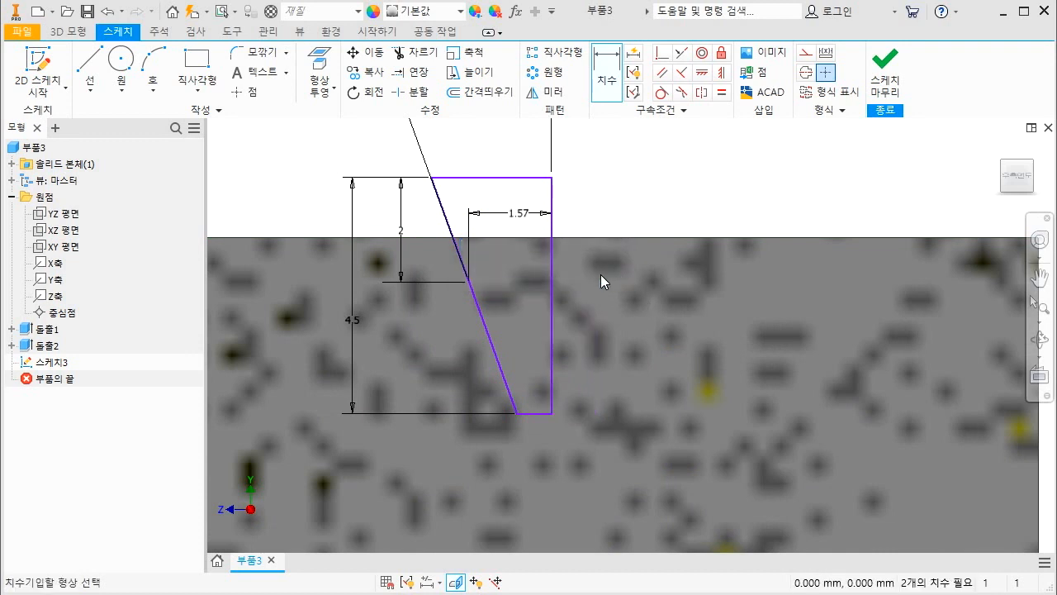
scroll(599, 281, "down", 4)
key("Escape")
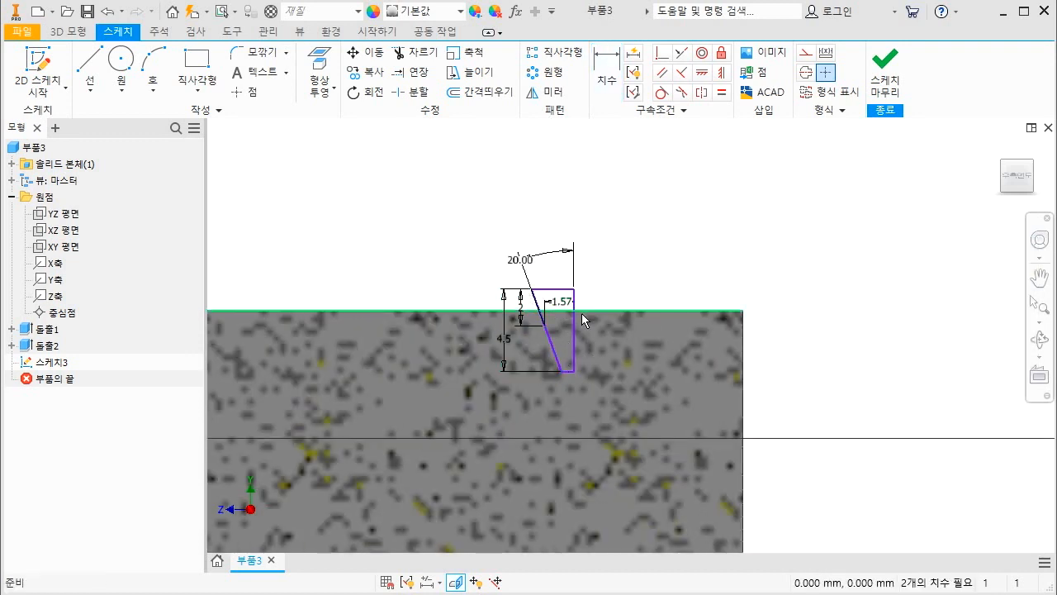
Mirror the half-tooth outline about its vertical side to complete the symmetric tooth-gap profile
left_click_drag(480, 262, 599, 373)
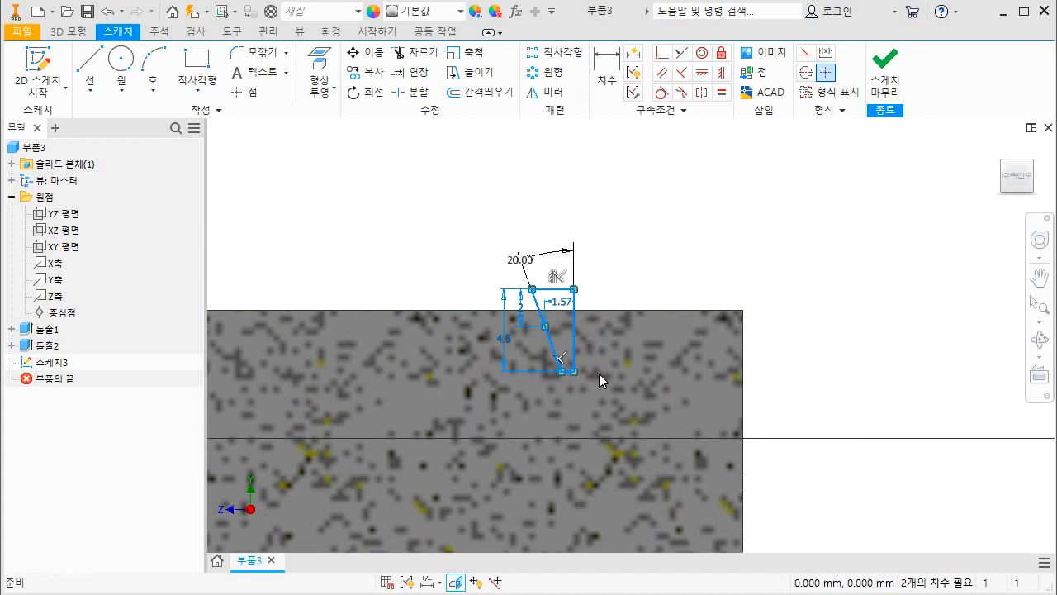
left_click(548, 95)
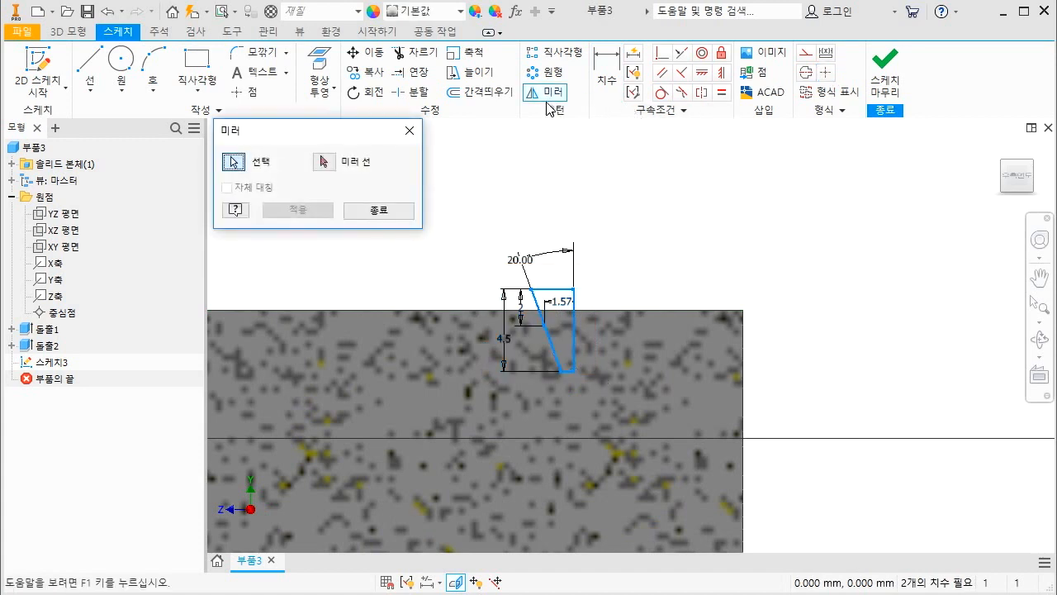
left_click(322, 163)
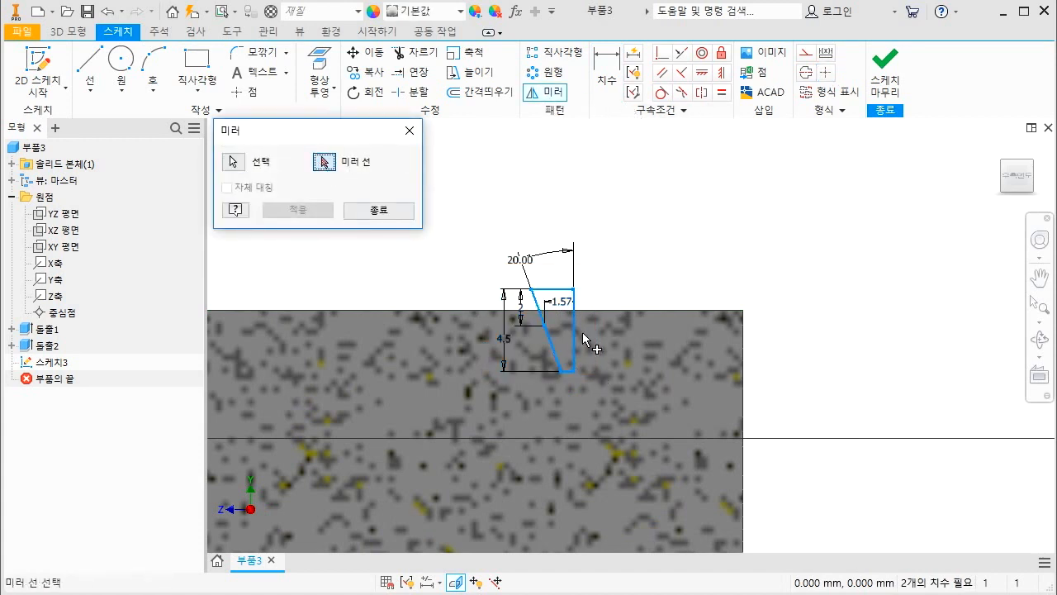
left_click(575, 346)
left_click(304, 211)
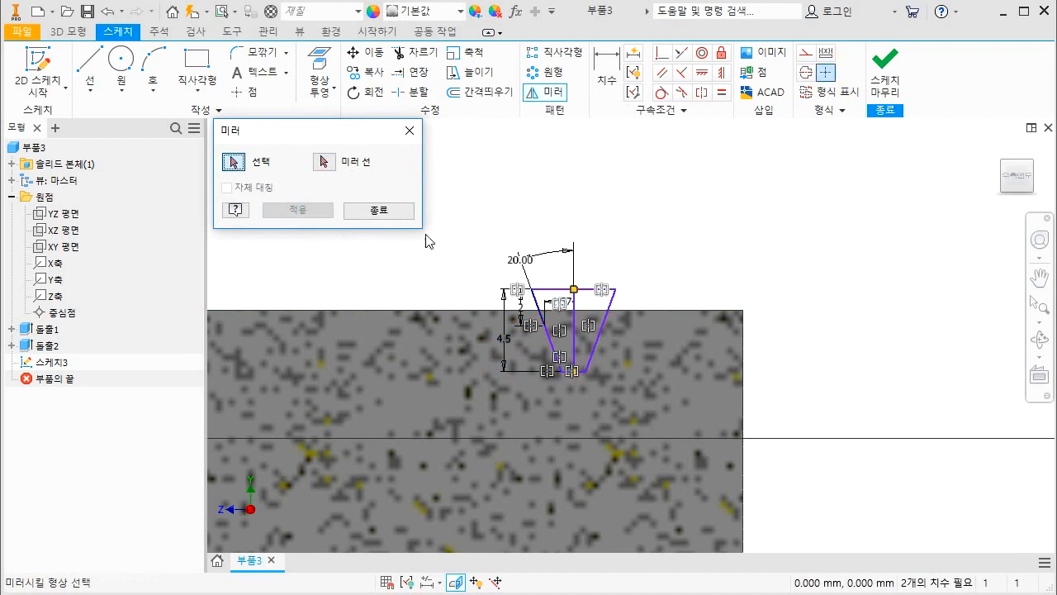
key("Escape")
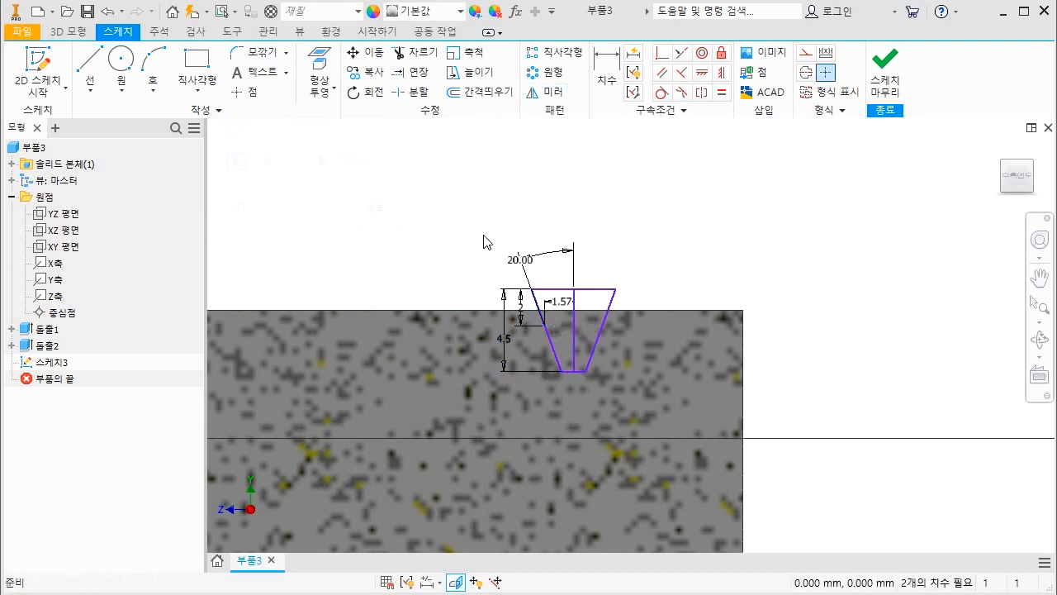
Convert the vertical line in the middle of the tooth-gap profile to a construction line
left_click(577, 330)
left_click(825, 72)
scroll(677, 289, "down", 3)
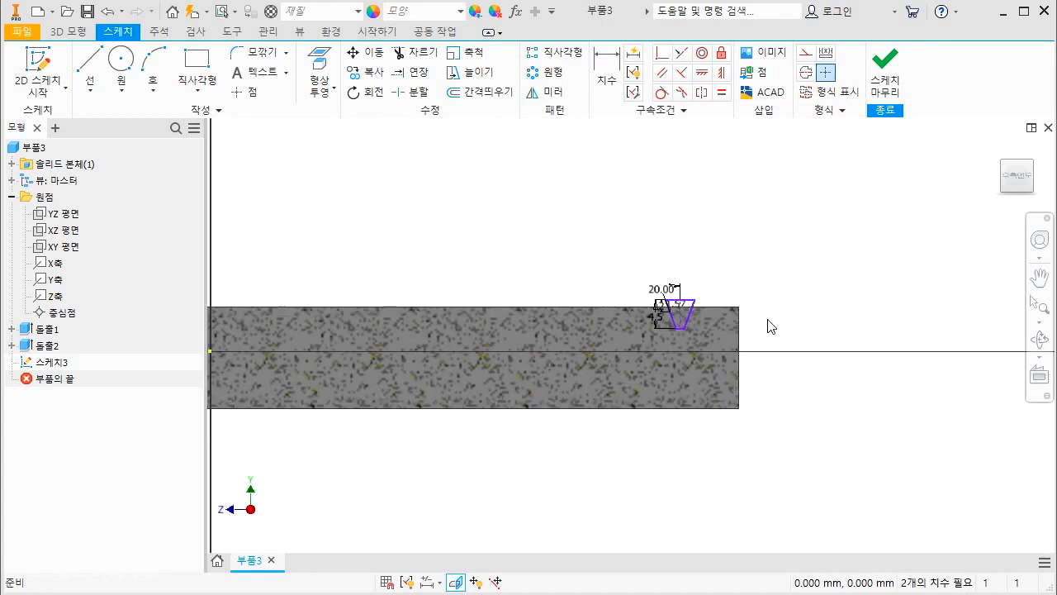
scroll(750, 333, "up", 4)
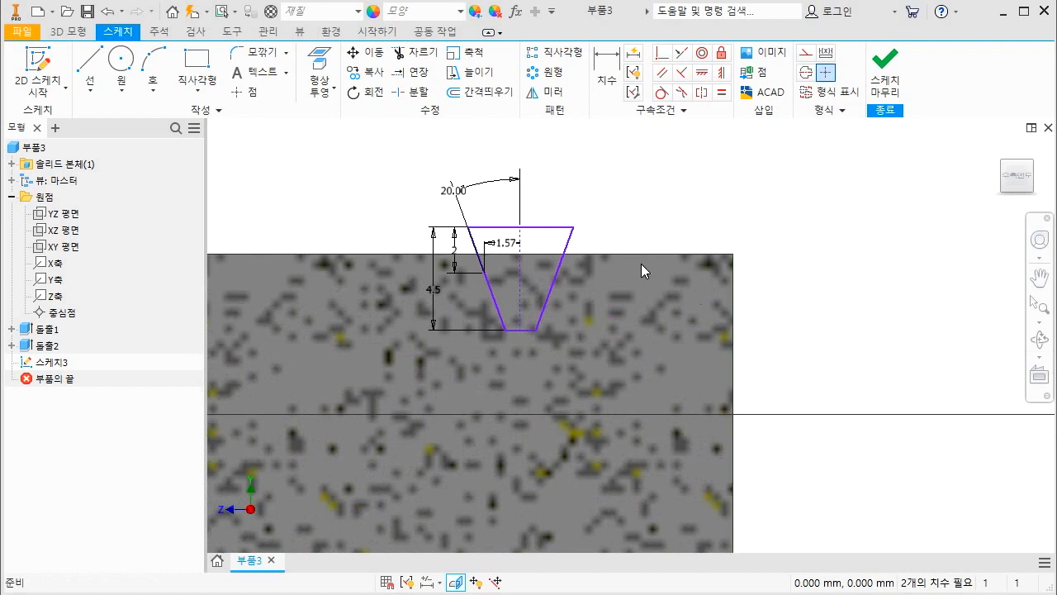
left_click_drag(526, 229, 562, 229)
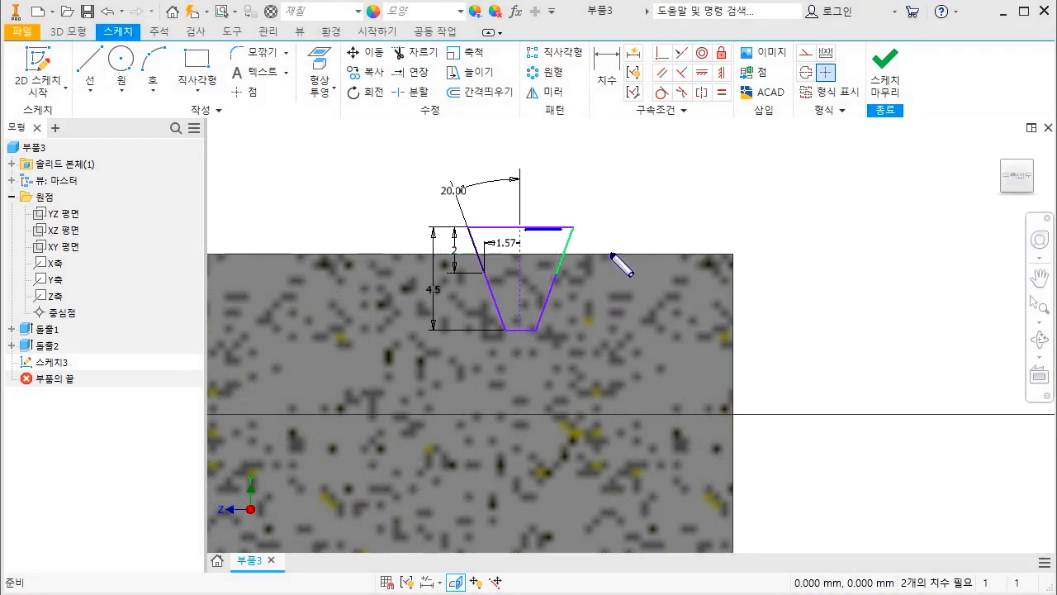
left_click_drag(612, 253, 685, 254)
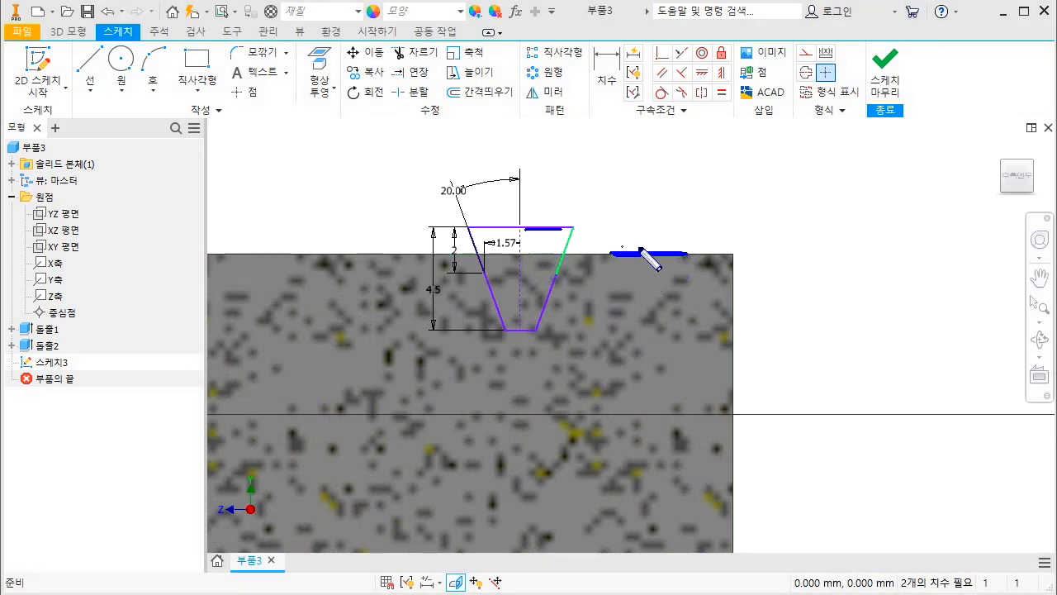
left_click_drag(621, 252, 723, 252)
left_click_drag(514, 224, 748, 263)
key("Escape")
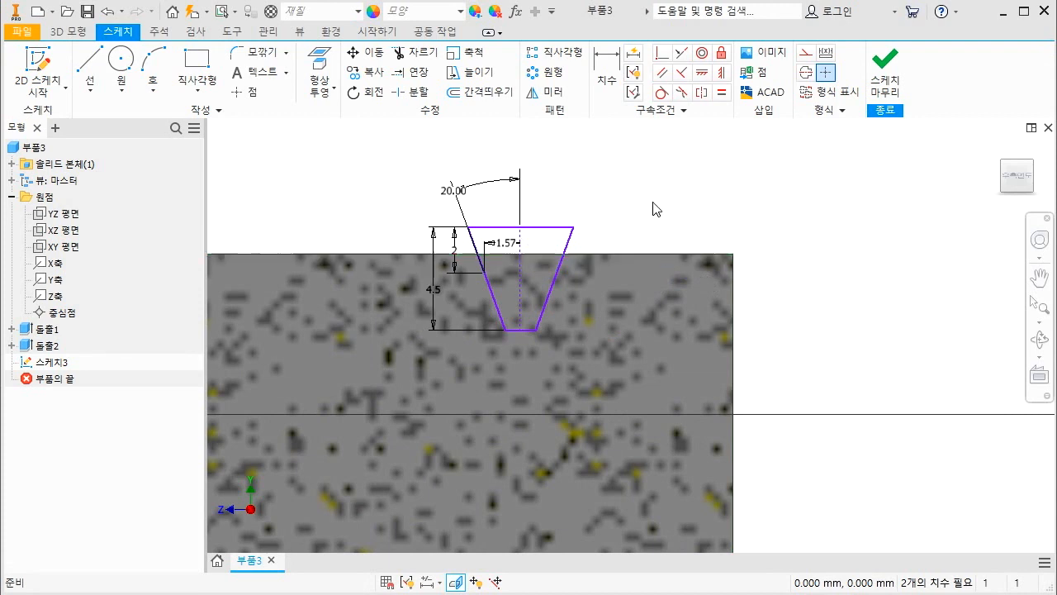
Project the bar's flat upper edge into the sketch as a construction line and make the tooth-gap profile's upper edge collinear with it
key("p")
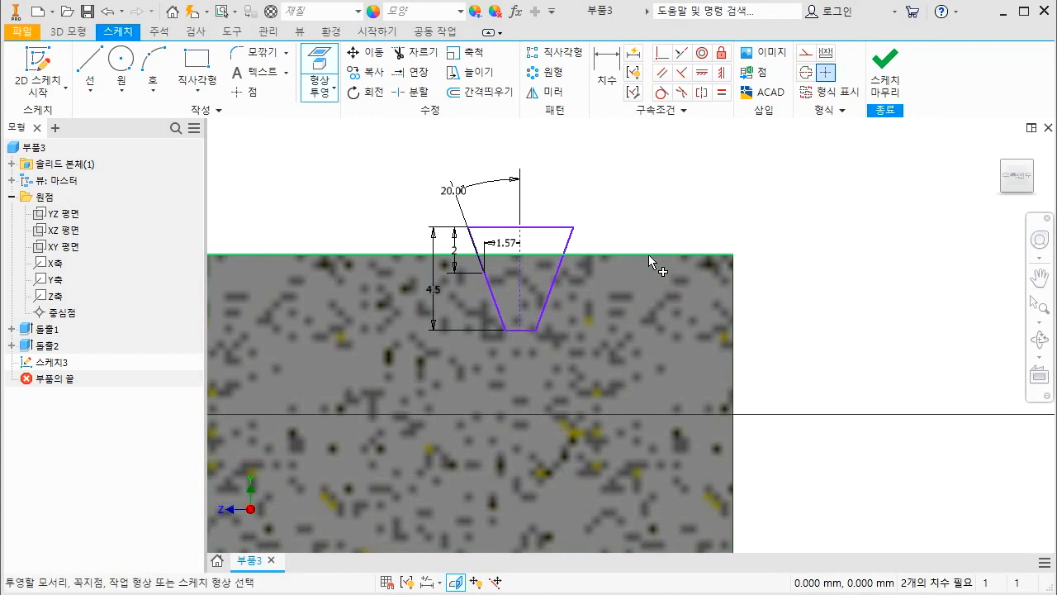
left_click(648, 254)
key("Escape")
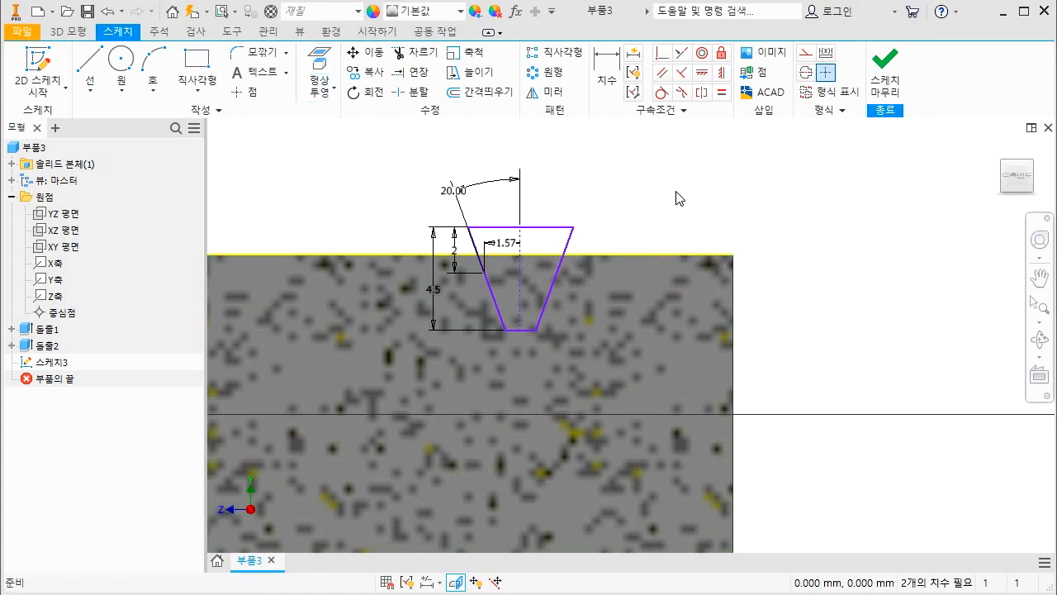
left_click(667, 253)
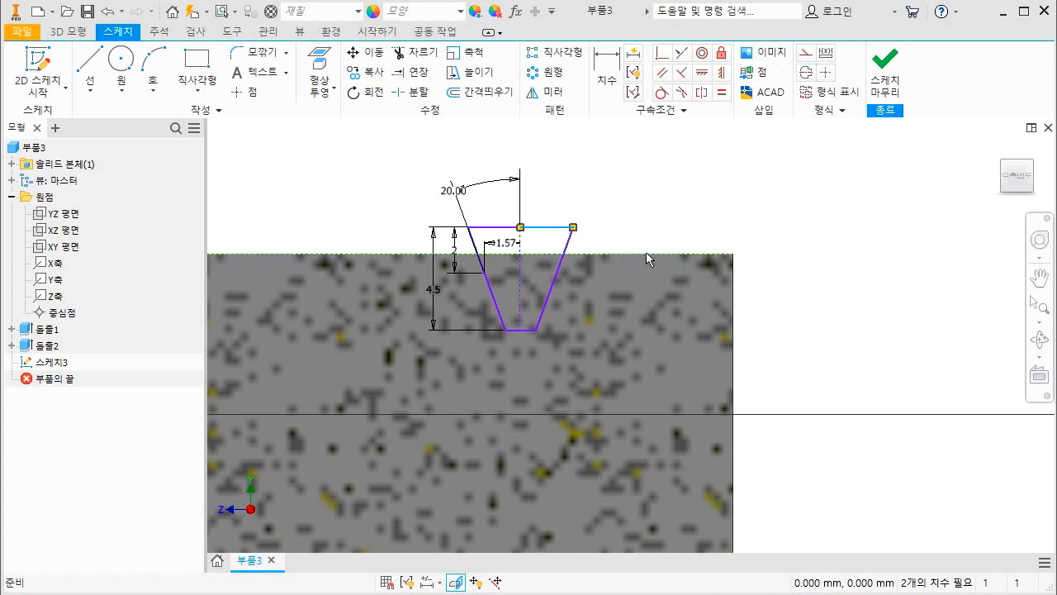
left_click(681, 53)
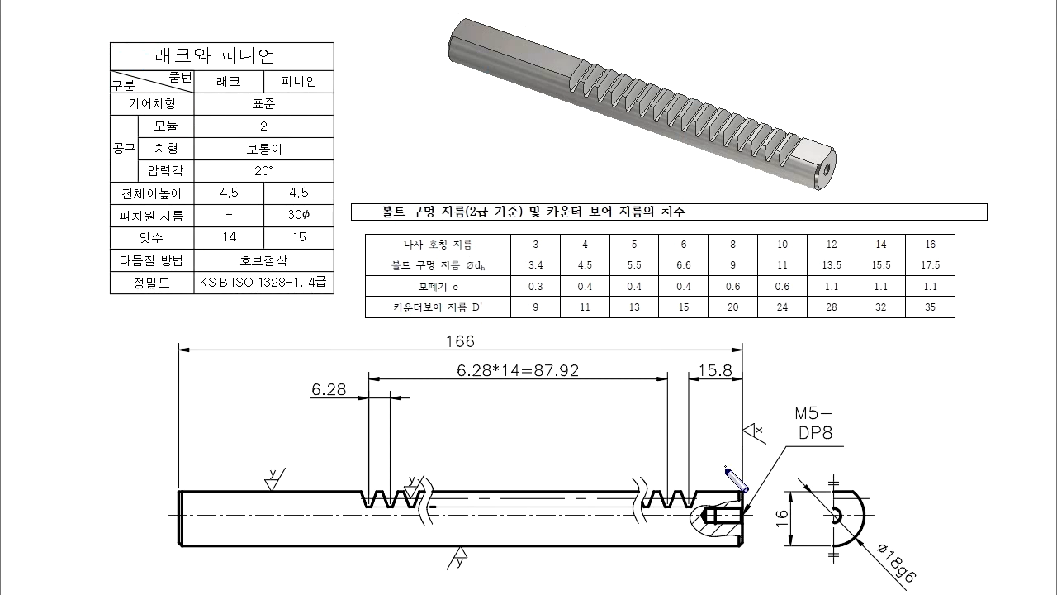
Check the reference drawing for the distance from the bar's end face to the centre of the first tooth gap
left_click_drag(742, 473, 740, 505)
left_click_drag(686, 477, 687, 502)
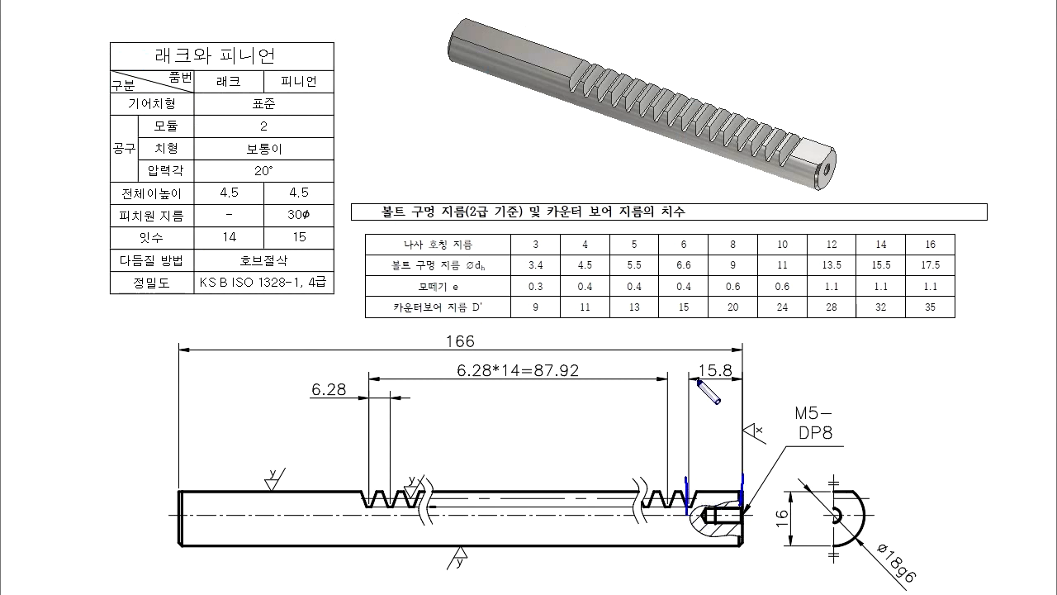
mouse_move(860, 355)
left_mouse_down()
mouse_move(891, 462)
mouse_move(967, 343)
mouse_move(859, 356)
mouse_move(919, 484)
left_mouse_up()
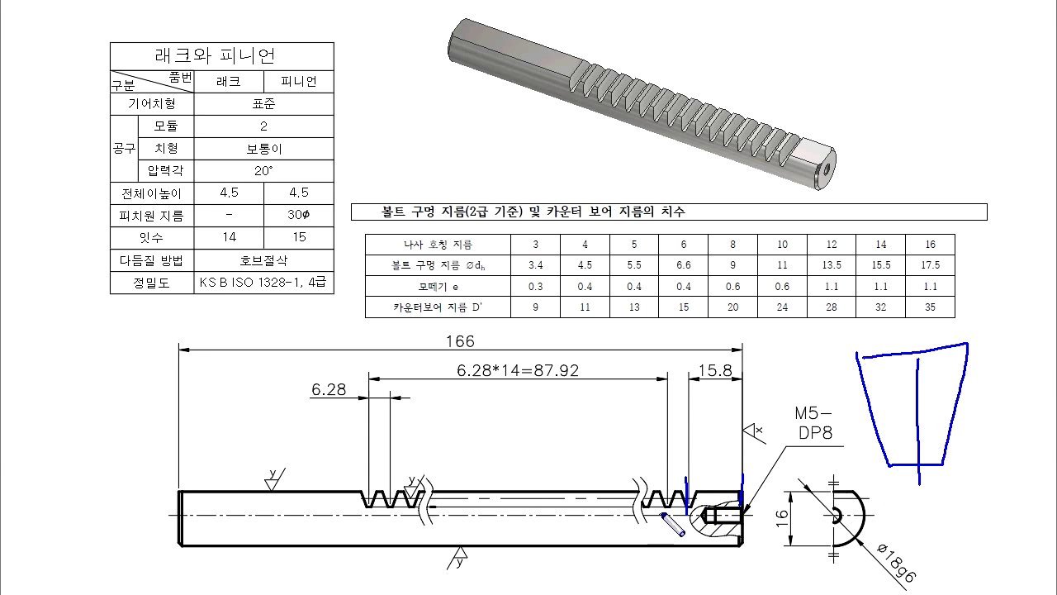
left_click_drag(684, 480, 684, 517)
left_click_drag(745, 476, 745, 512)
left_click_drag(704, 383, 701, 373)
key("Escape")
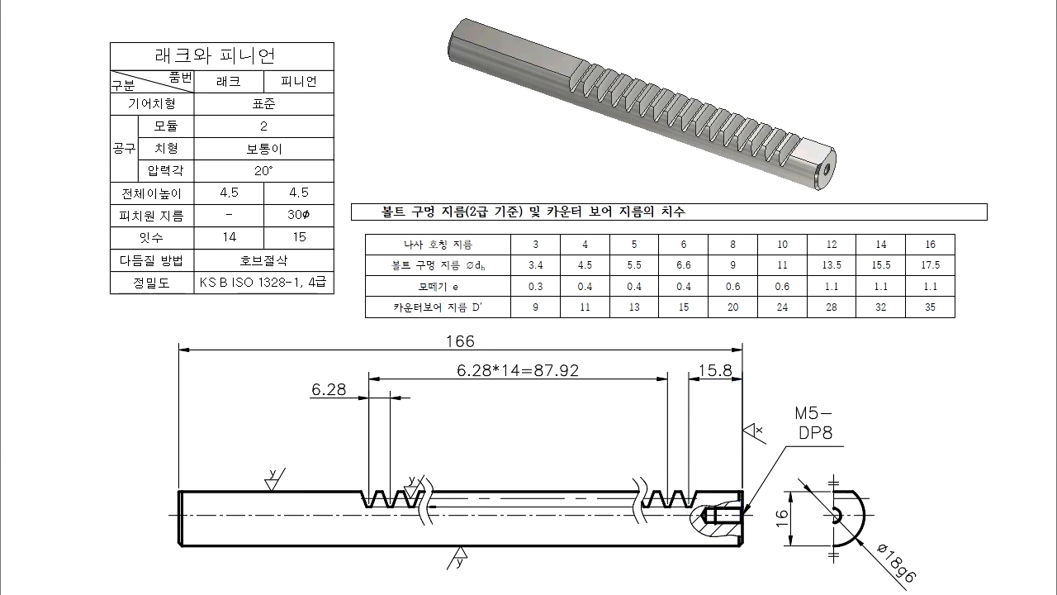
key("alt+Tab")
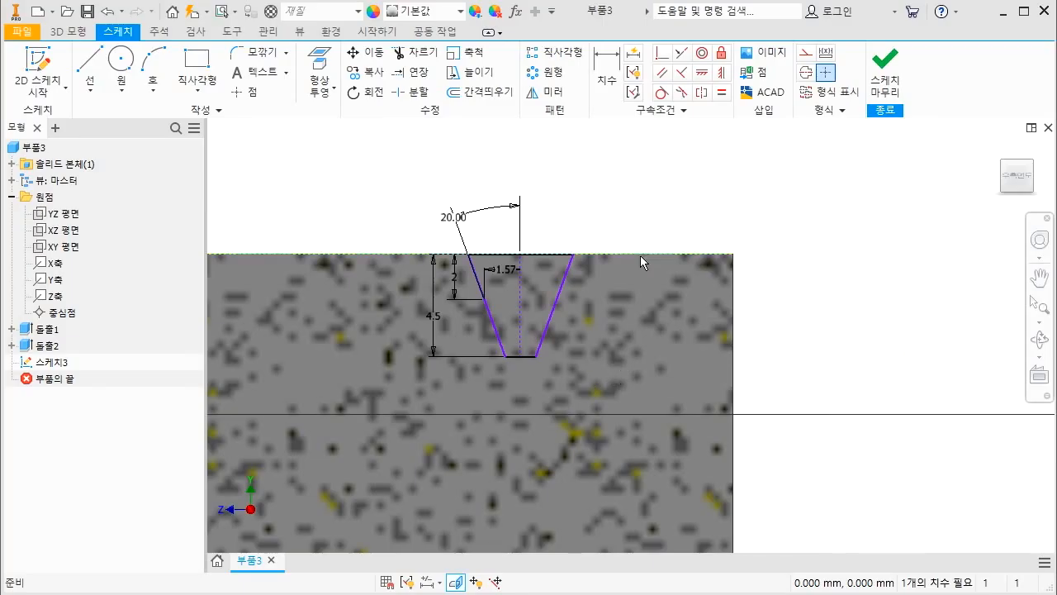
Dimension the distance from the tooth-gap profile's centreline to the bar's nearby end edge and set it to 15.8 mm
key("d")
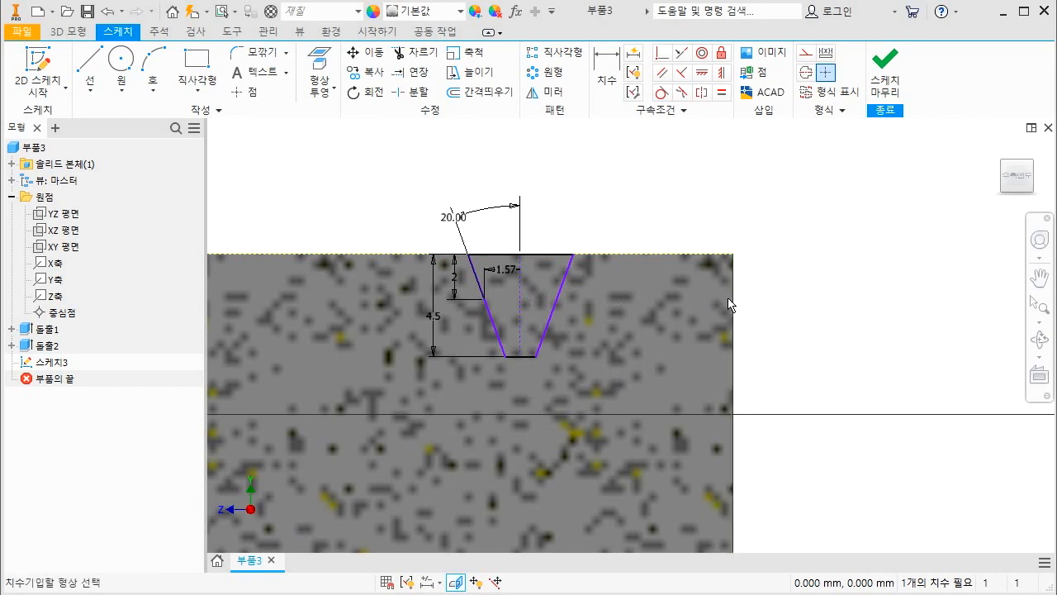
left_click(733, 304)
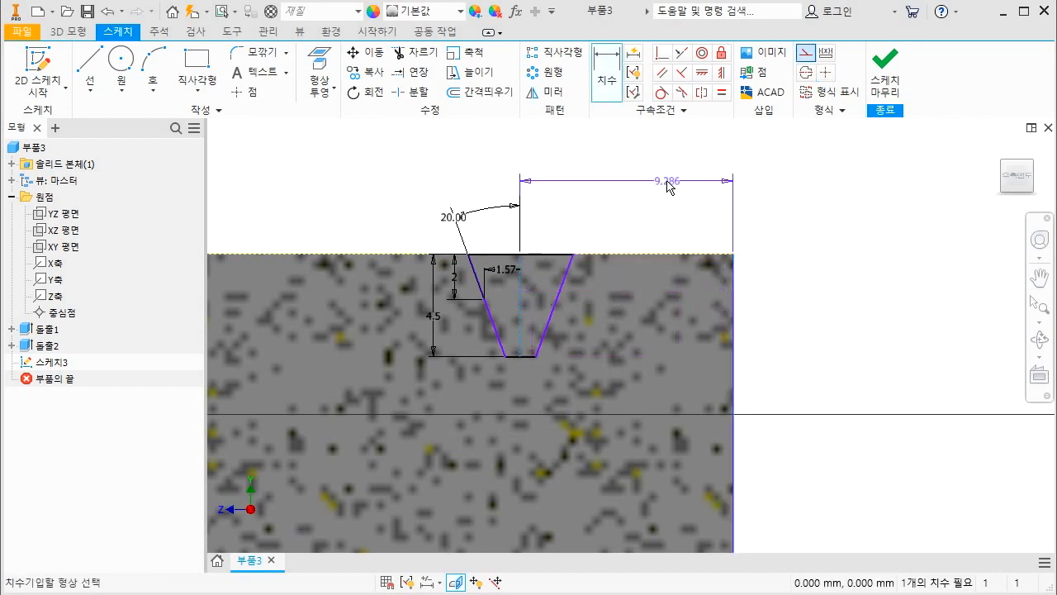
left_click(661, 173)
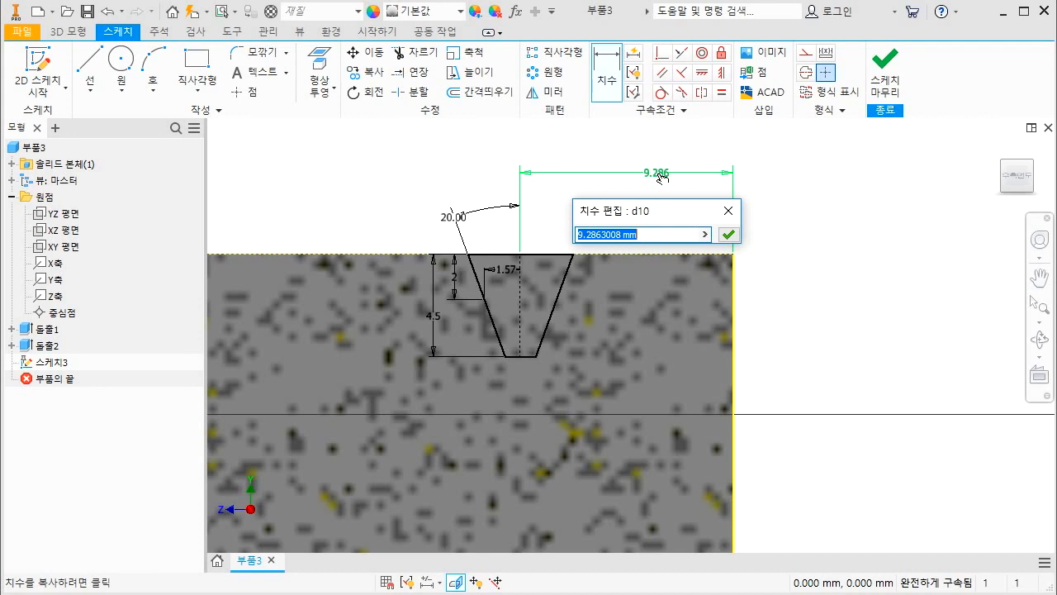
type("15.8")
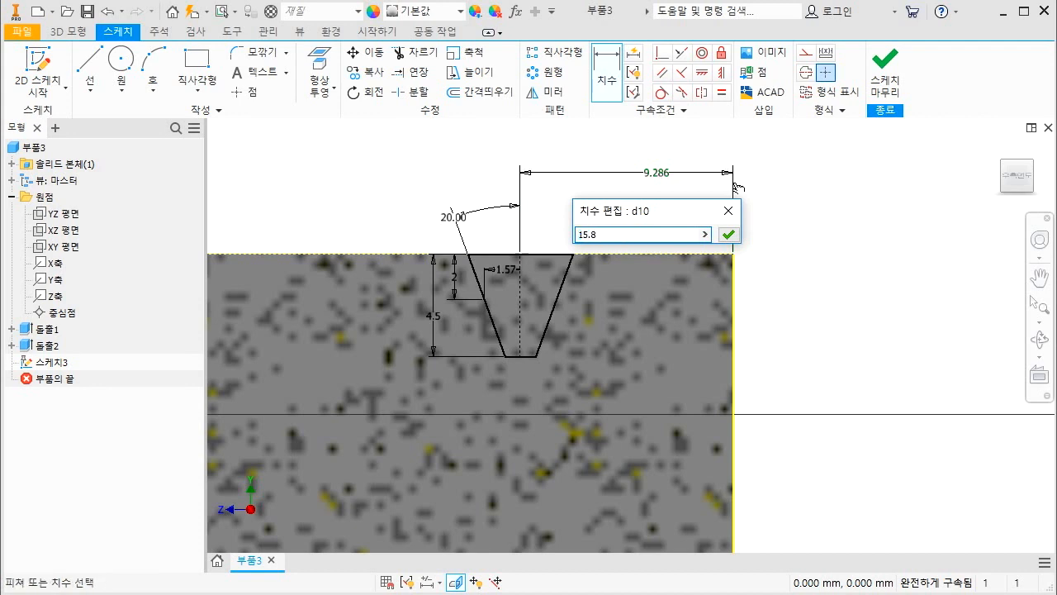
left_click(727, 237)
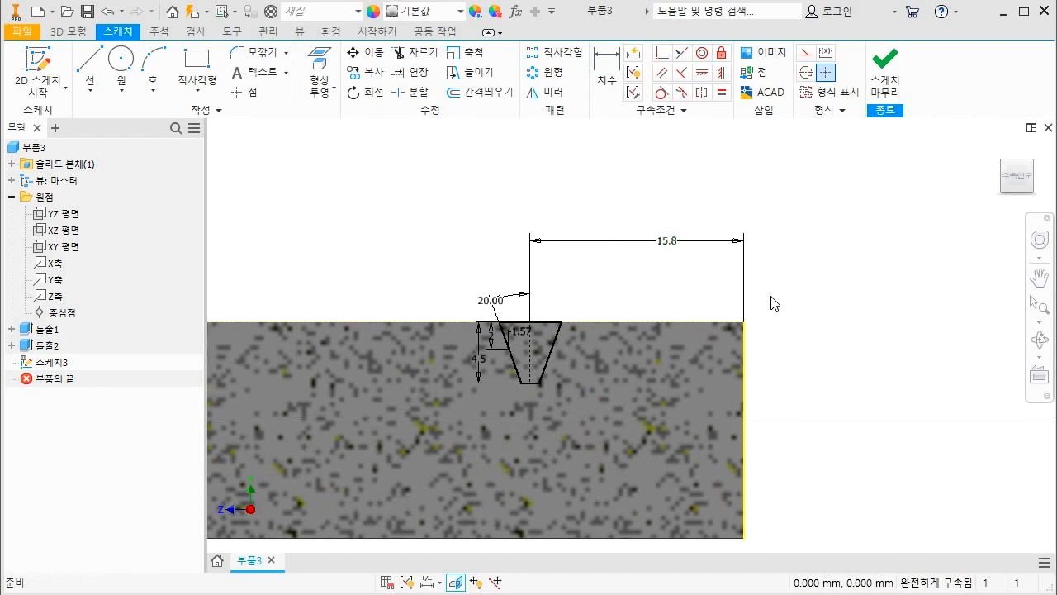
Extrude the tooth-gap profile as a symmetric cut through all of the bar
scroll(785, 396, "down", 2)
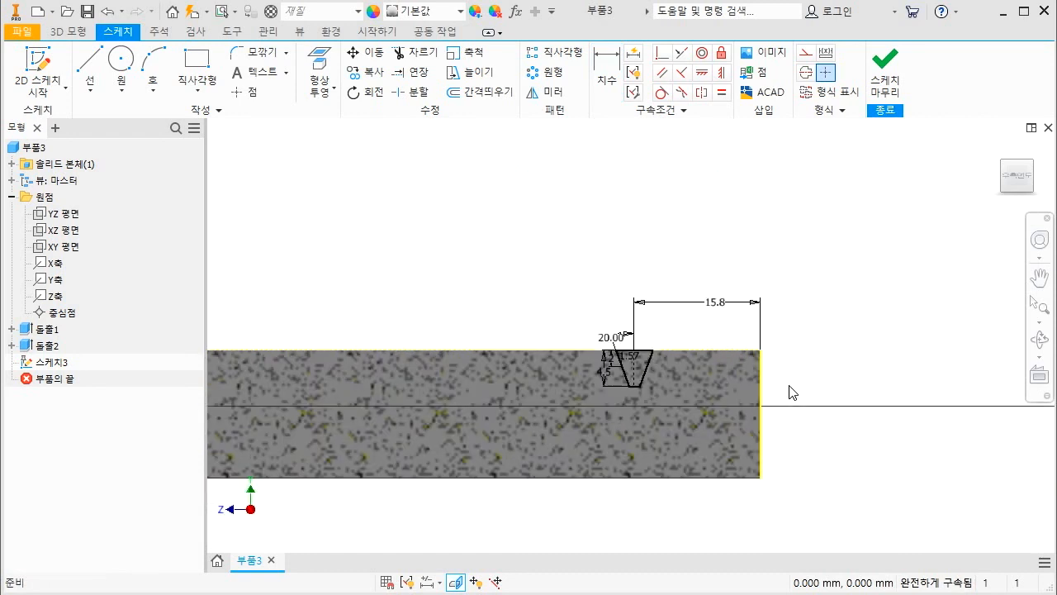
scroll(697, 374, "up", 2)
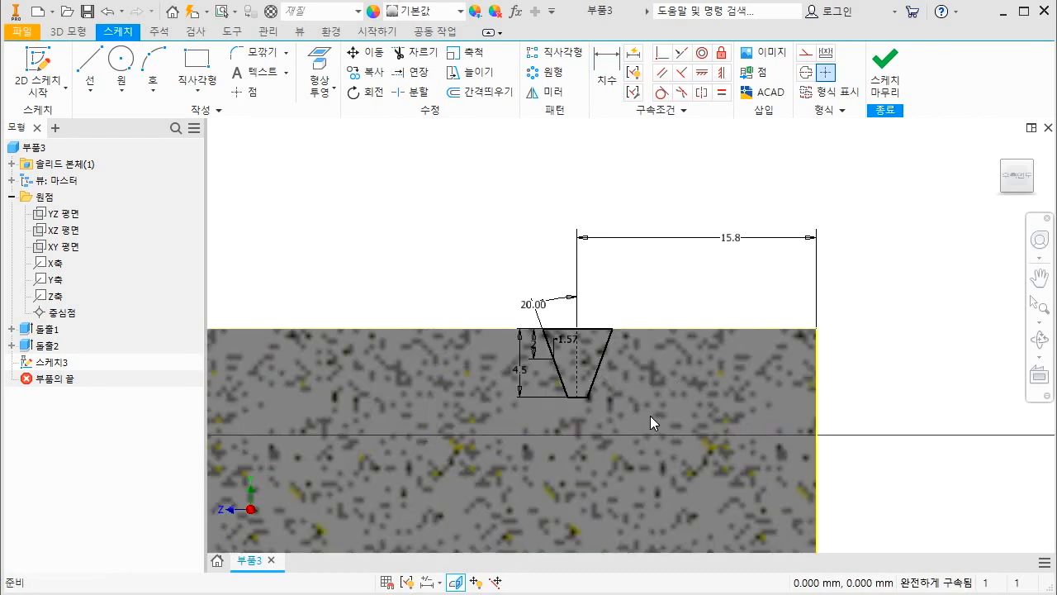
key("e")
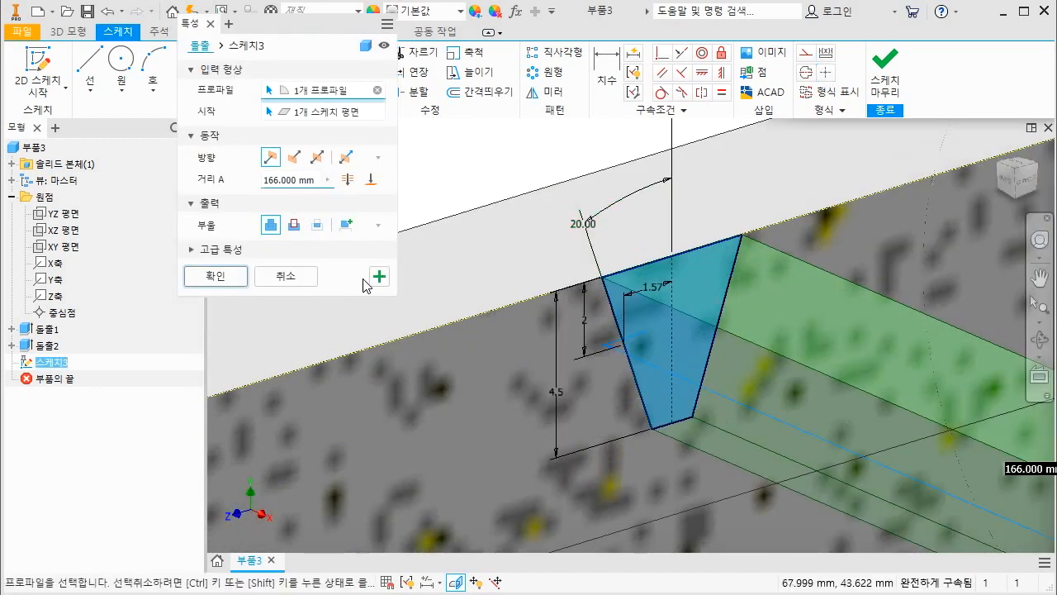
left_click(316, 157)
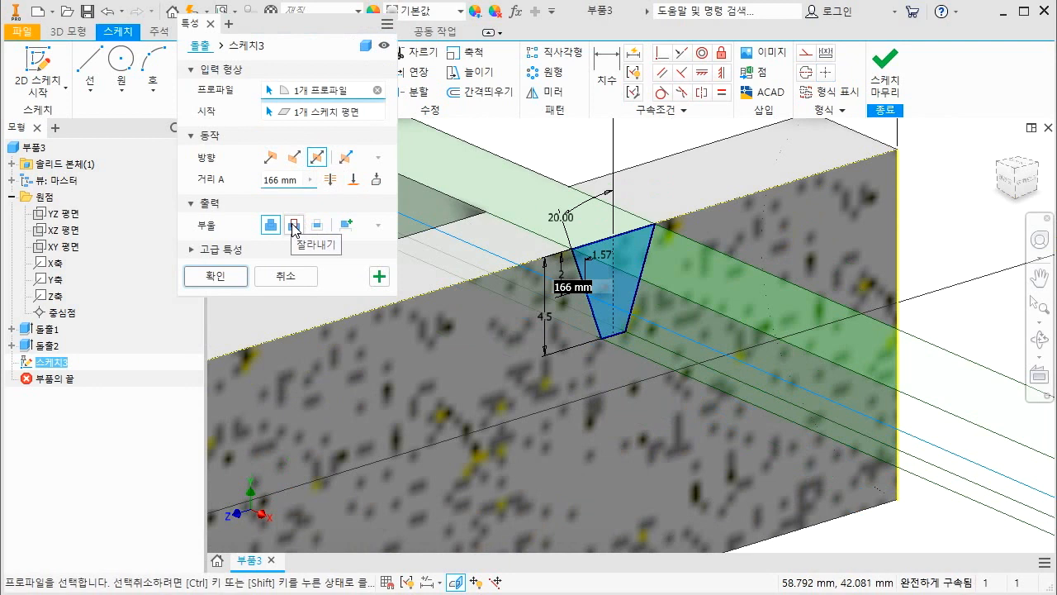
left_click(293, 225)
left_click(330, 180)
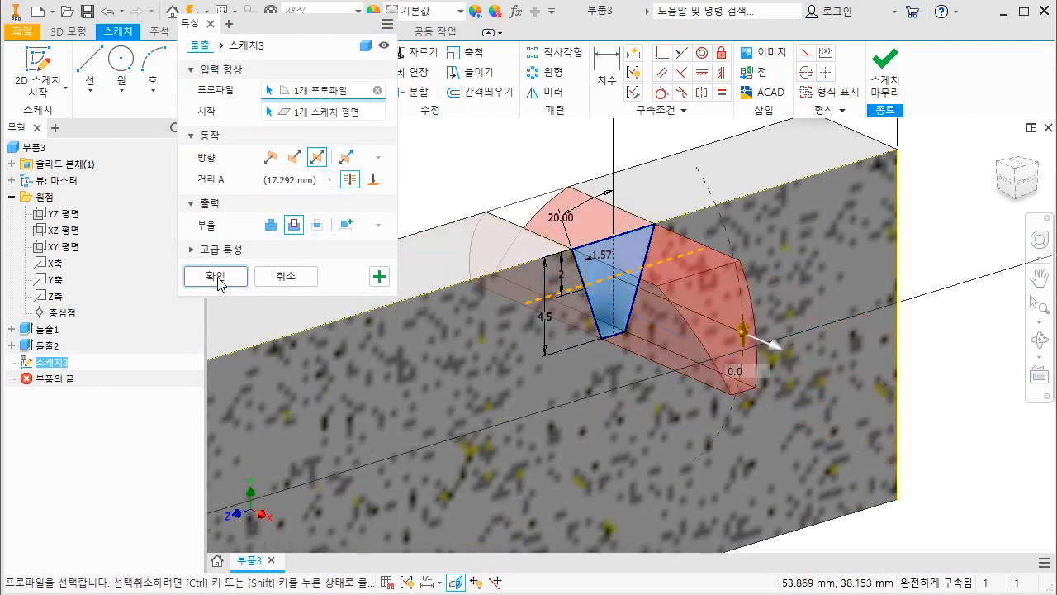
left_click(218, 277)
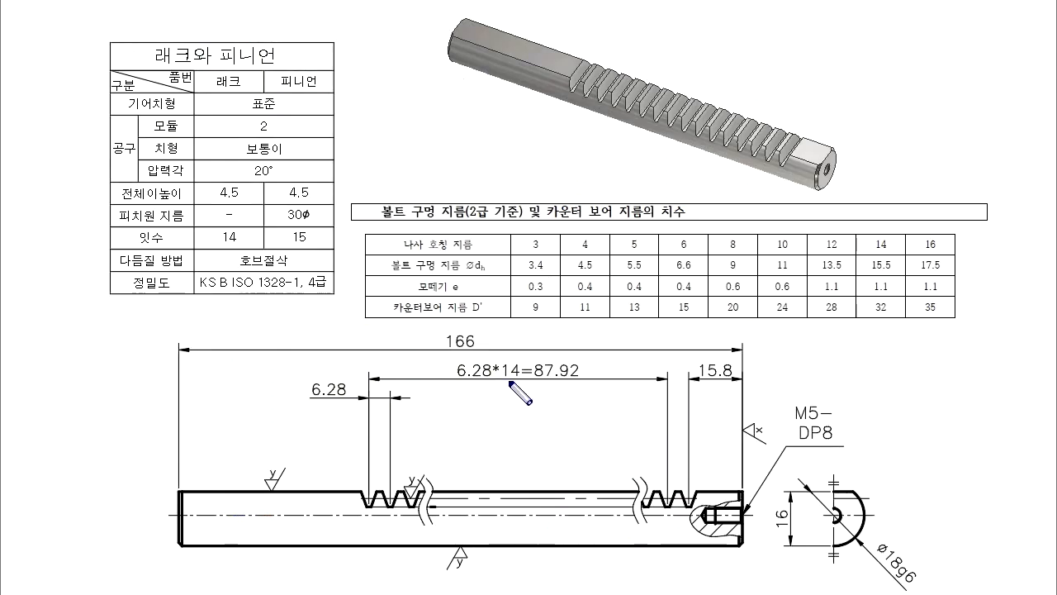
Examine the reference drawing for the number of tooth gaps and the length they span along the rack
left_click_drag(519, 364, 522, 363)
left_click_drag(366, 483, 366, 511)
left_click_drag(665, 478, 665, 525)
mouse_move(698, 492)
left_mouse_down()
mouse_move(683, 498)
mouse_move(696, 505)
left_mouse_up()
left_click_drag(570, 440, 576, 455)
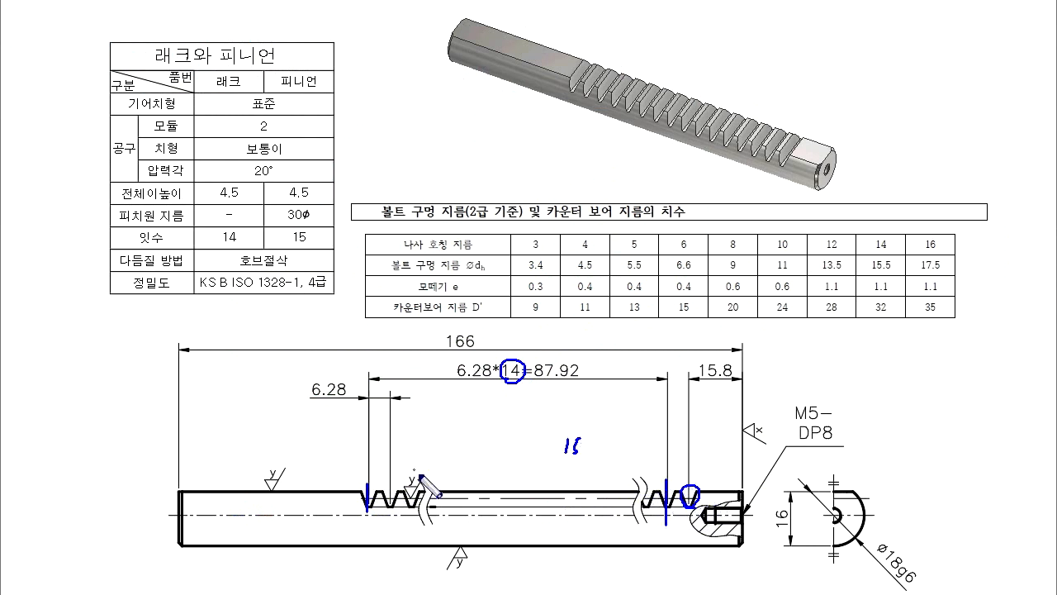
left_click_drag(367, 485, 367, 567)
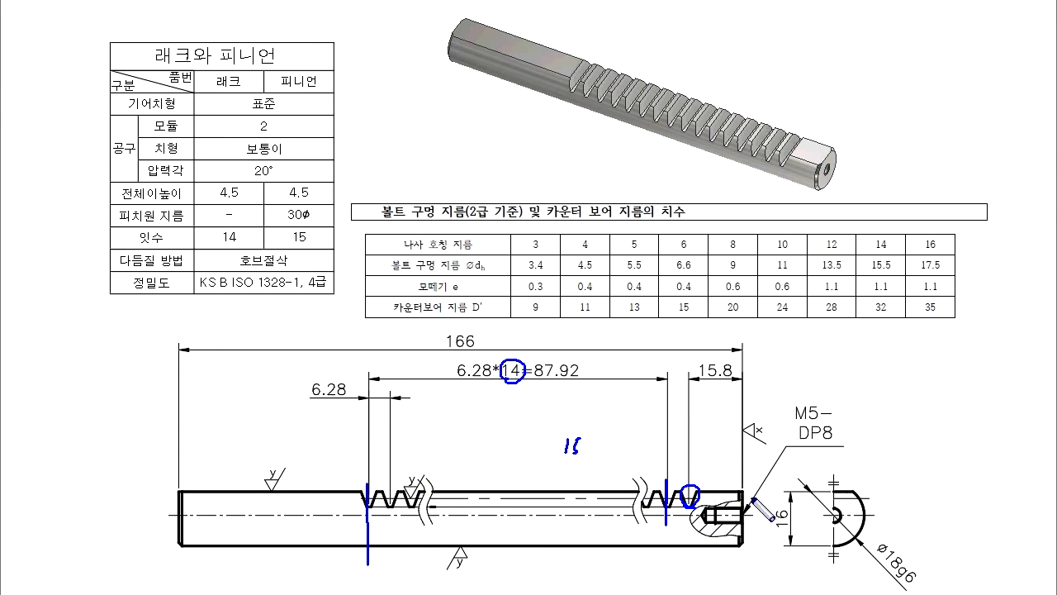
left_click_drag(689, 477, 690, 569)
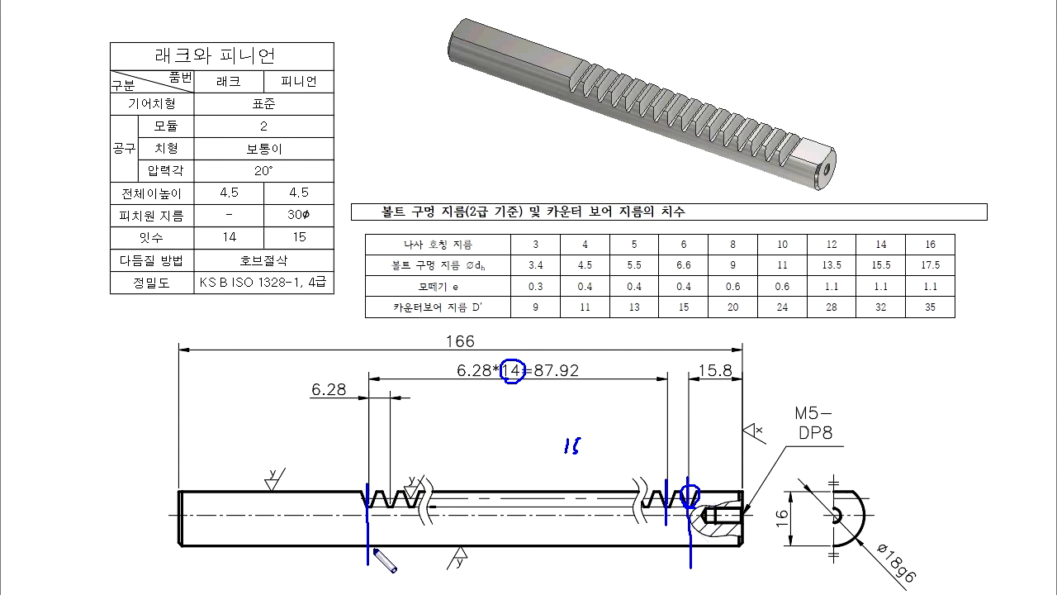
left_click_drag(413, 373, 601, 367)
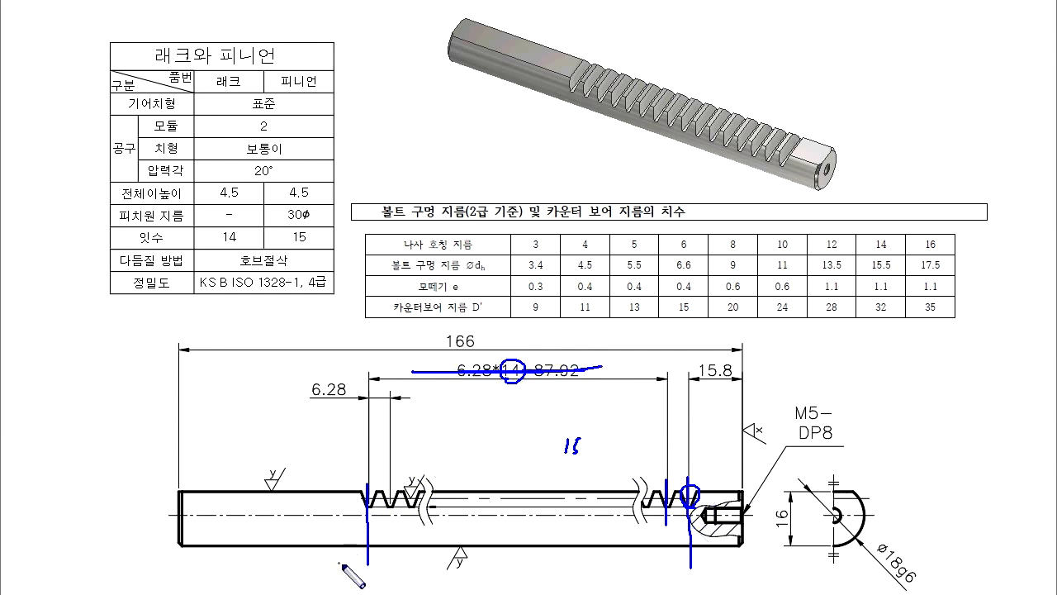
mouse_move(360, 558)
left_mouse_down()
mouse_move(694, 565)
mouse_move(671, 573)
left_mouse_up()
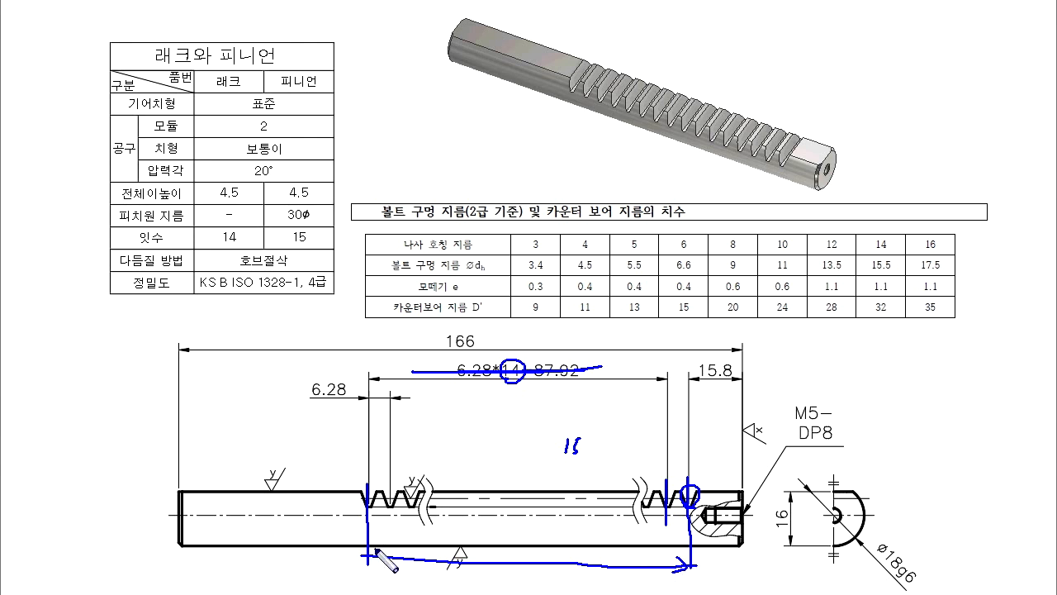
left_click_drag(374, 549, 382, 566)
mouse_move(494, 570)
left_mouse_down()
mouse_move(575, 578)
mouse_move(506, 580)
left_mouse_up()
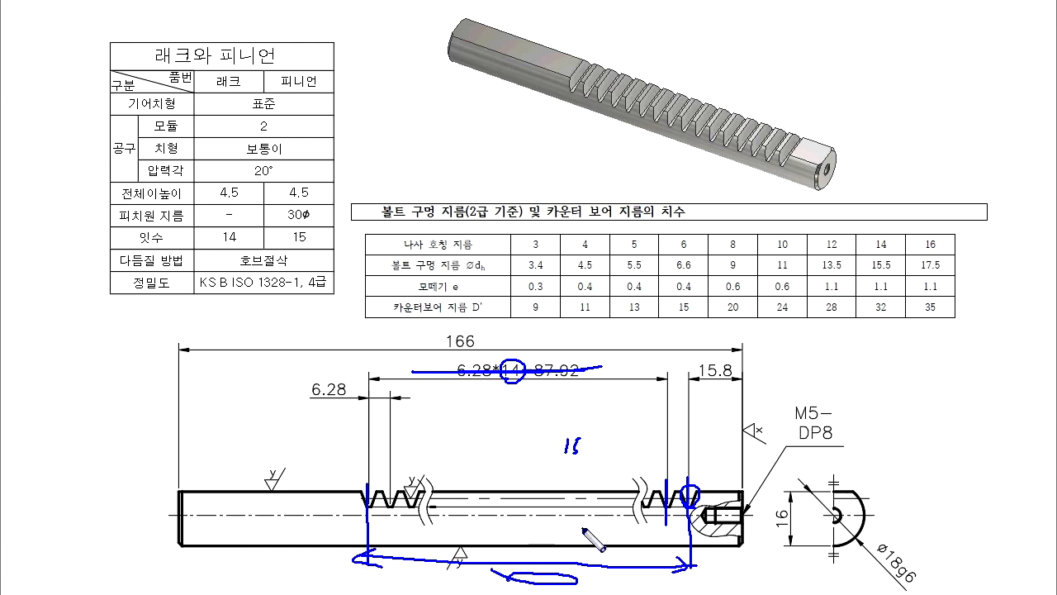
key("Escape")
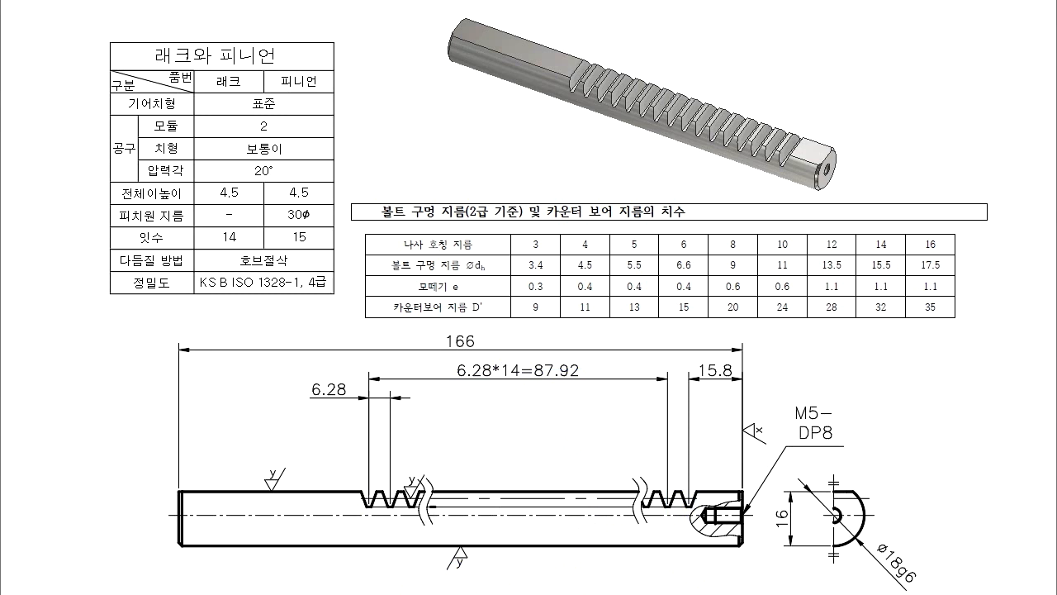
key("alt+Tab")
Create a rectangular pattern of the tooth-gap cut along the bar's length with 15 occurrences spaced 6.28 mm apart
scroll(645, 278, "up", 5)
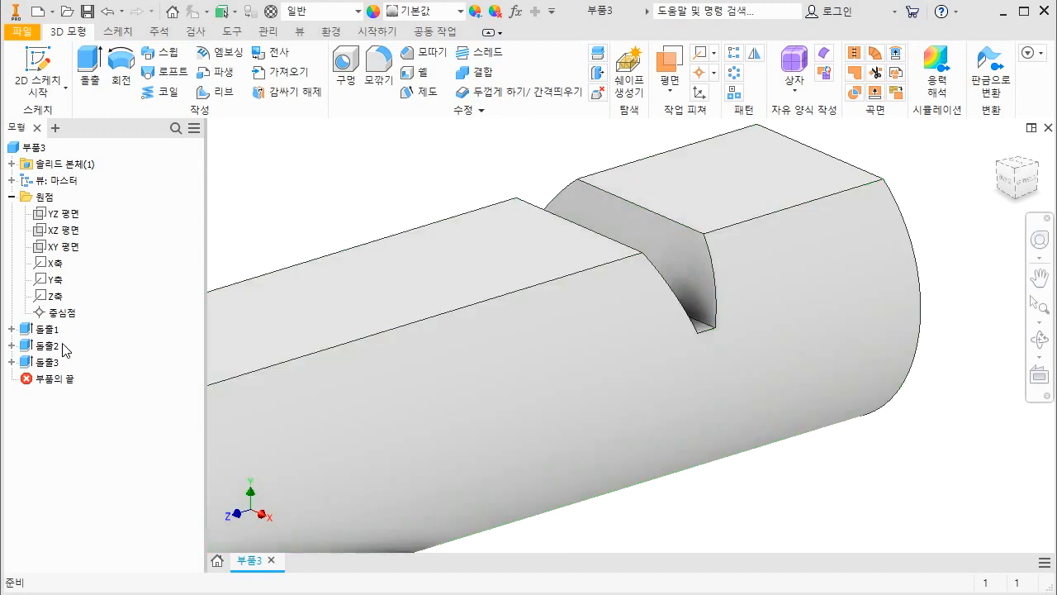
left_click(661, 272)
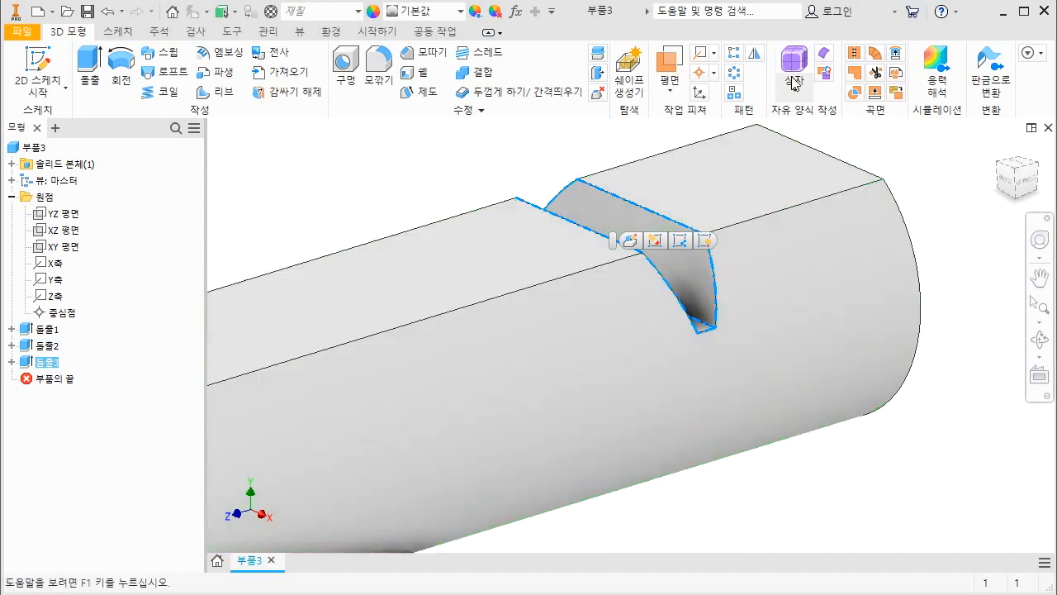
left_click(731, 58)
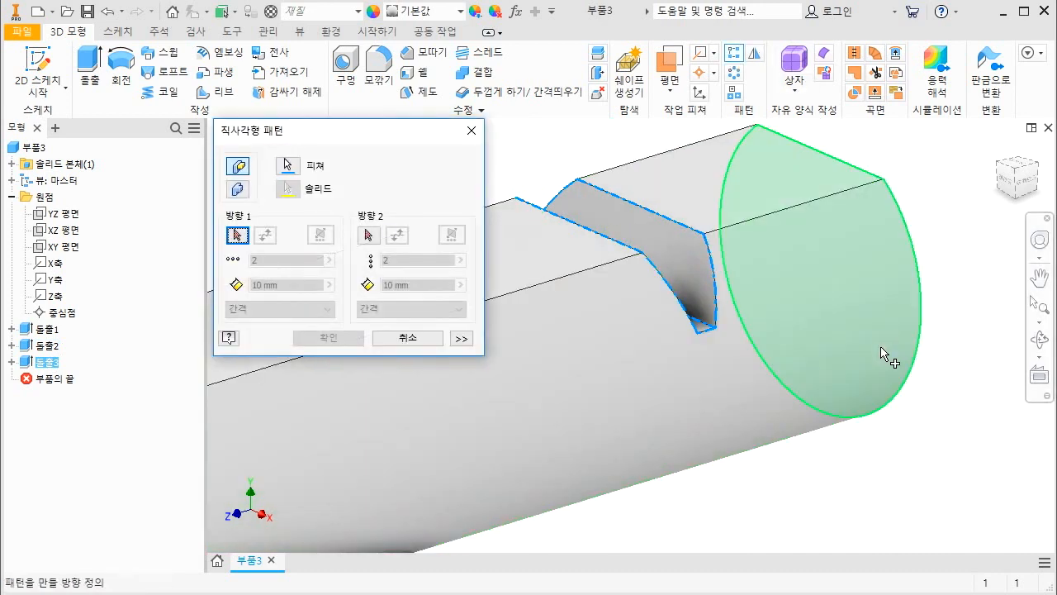
scroll(917, 350, "down", 5)
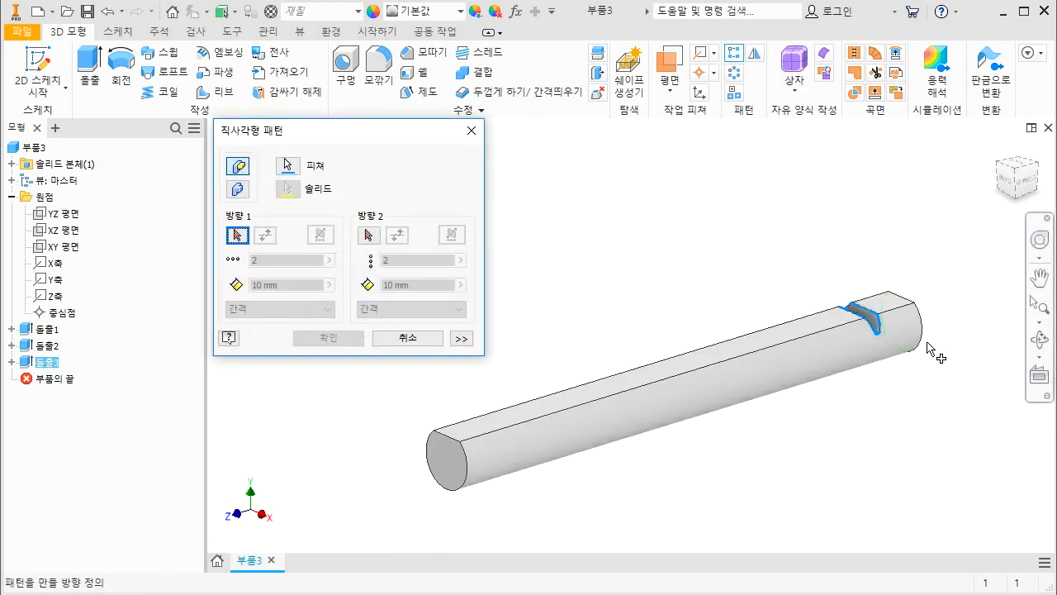
left_click(448, 463)
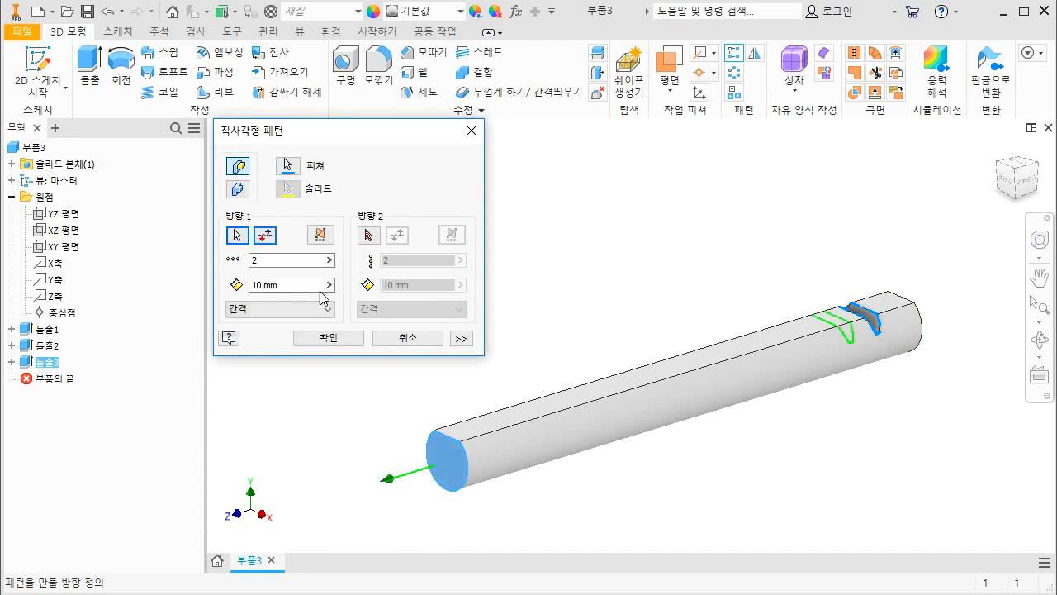
left_click(282, 260)
type("1")
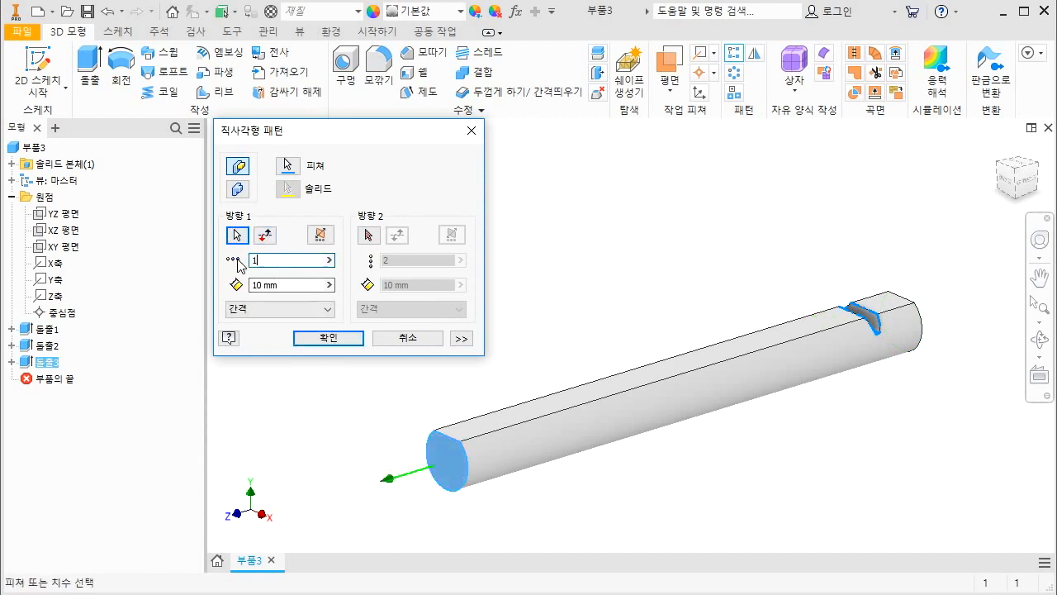
type("5")
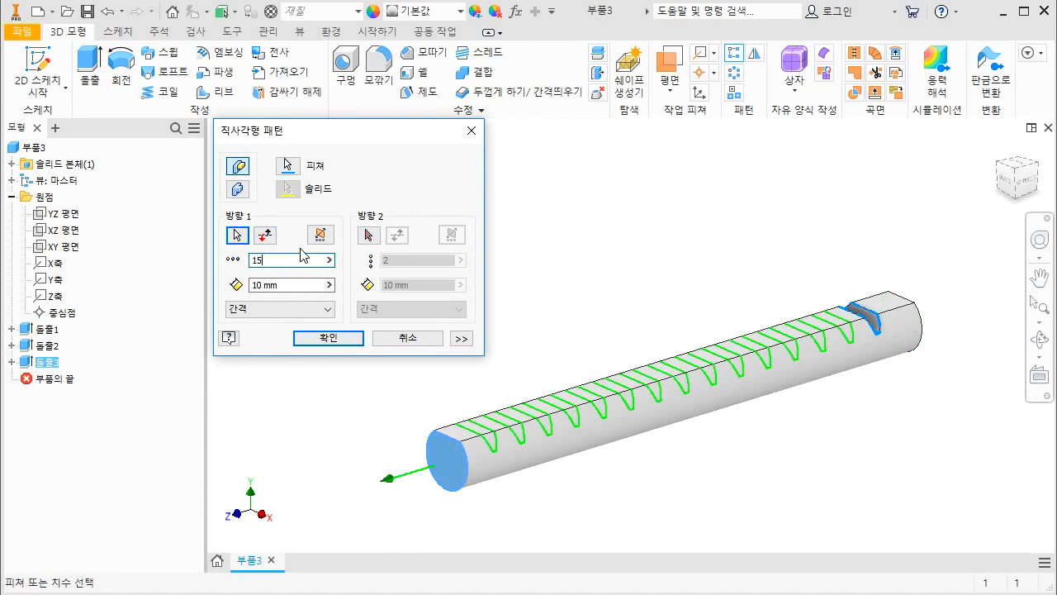
left_click(279, 282)
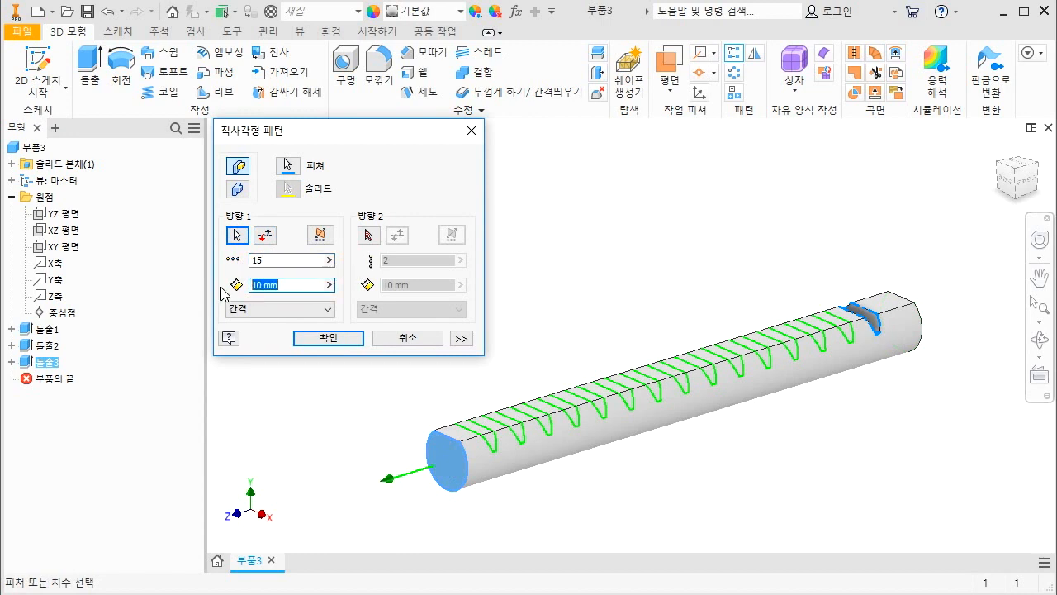
type("6.28")
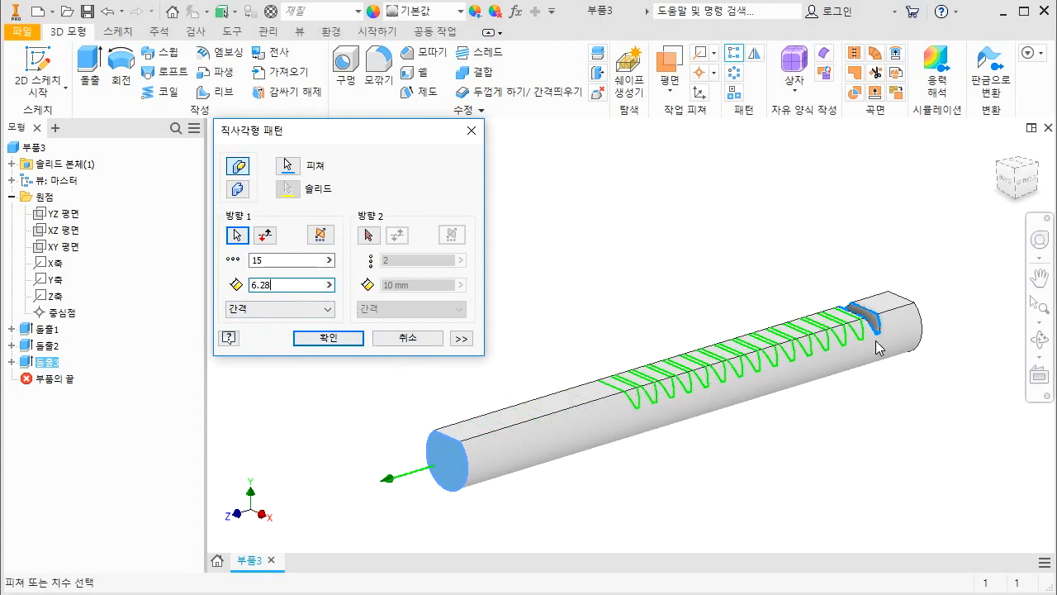
left_click(328, 338)
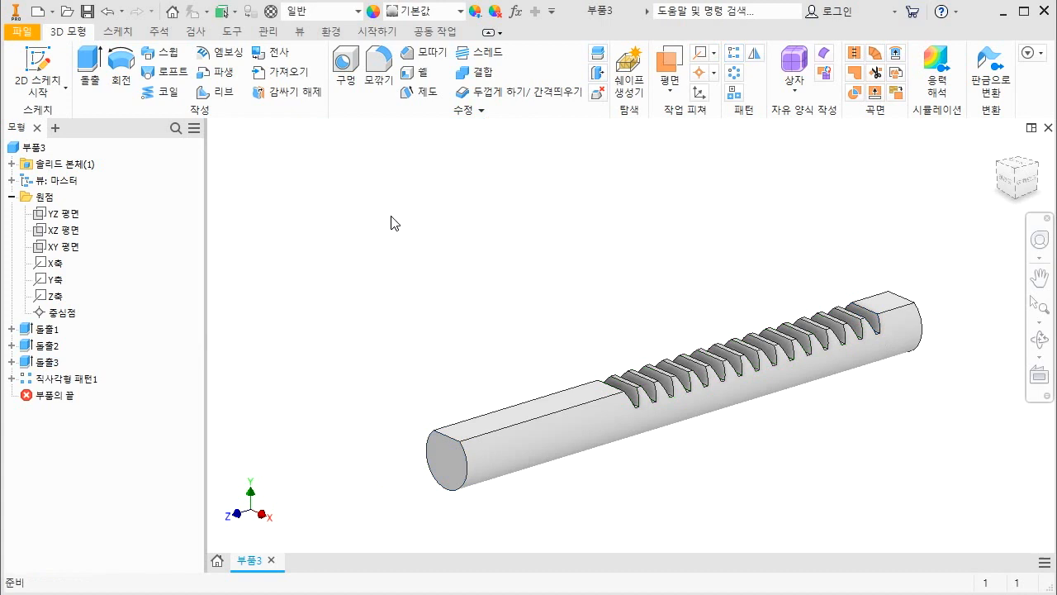
Chamfer the outer edges of both end faces of the bar in one equal-distance chamfer
left_click(425, 52)
left_click(464, 484)
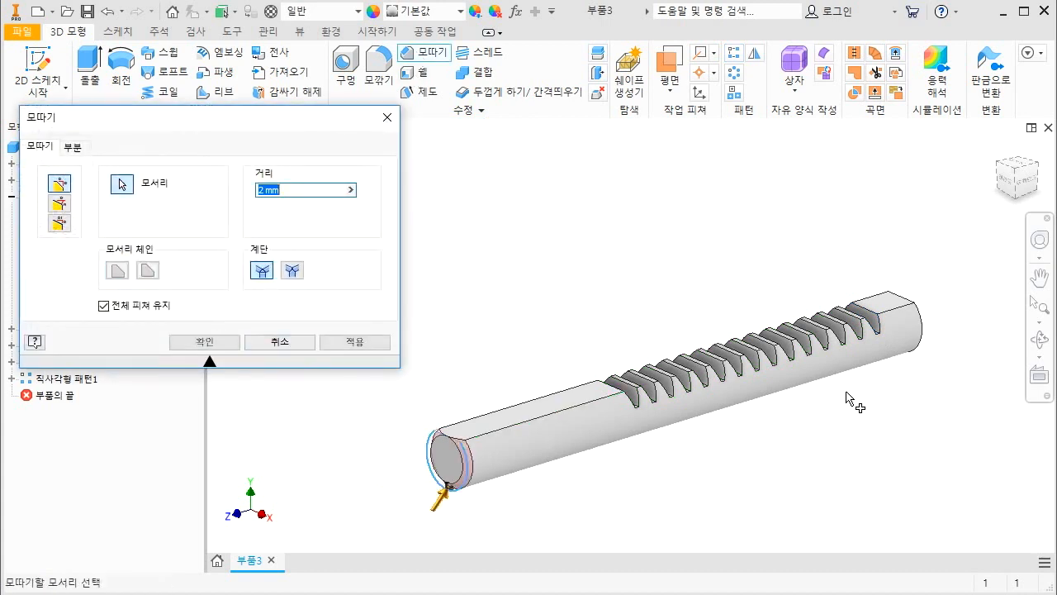
left_click(916, 332)
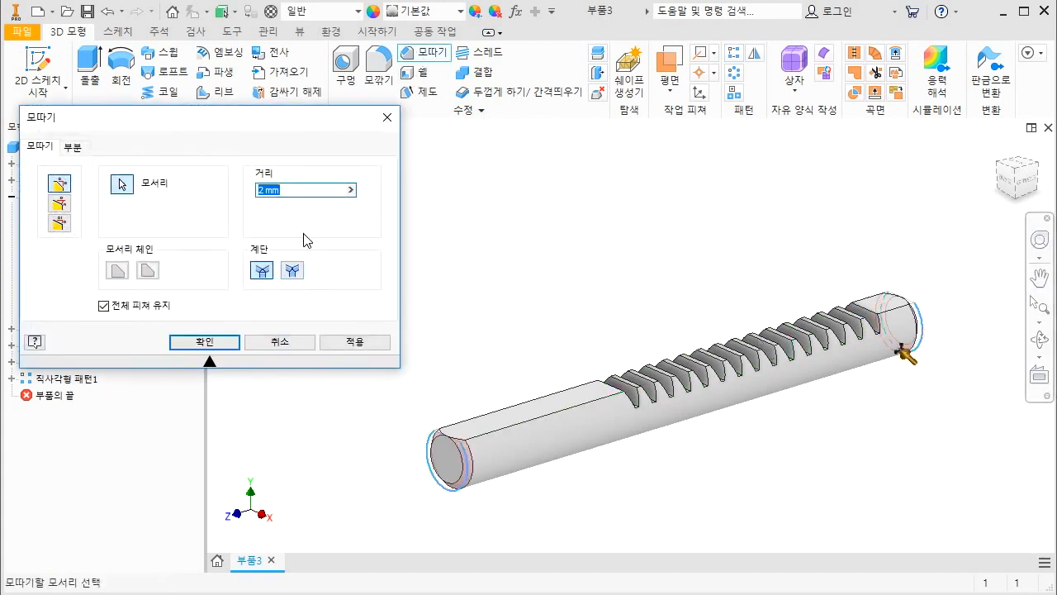
left_click(210, 341)
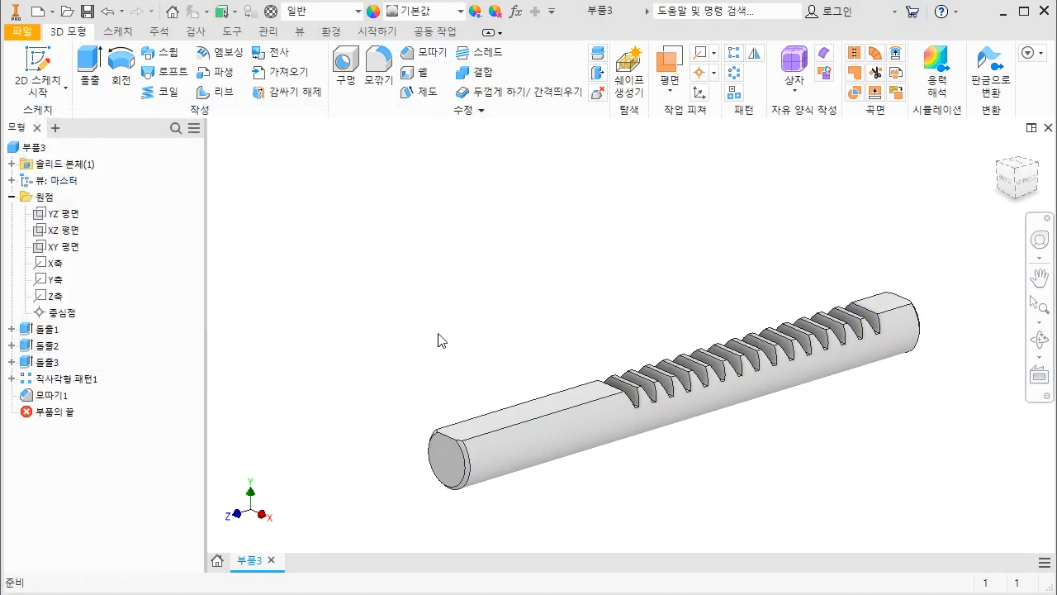
Examine the reference drawing for the thread size and depth of the tapped hole in the bar's toothed end
scroll(438, 334, "down", 3)
key("F4")
left_click_drag(690, 362, 552, 417)
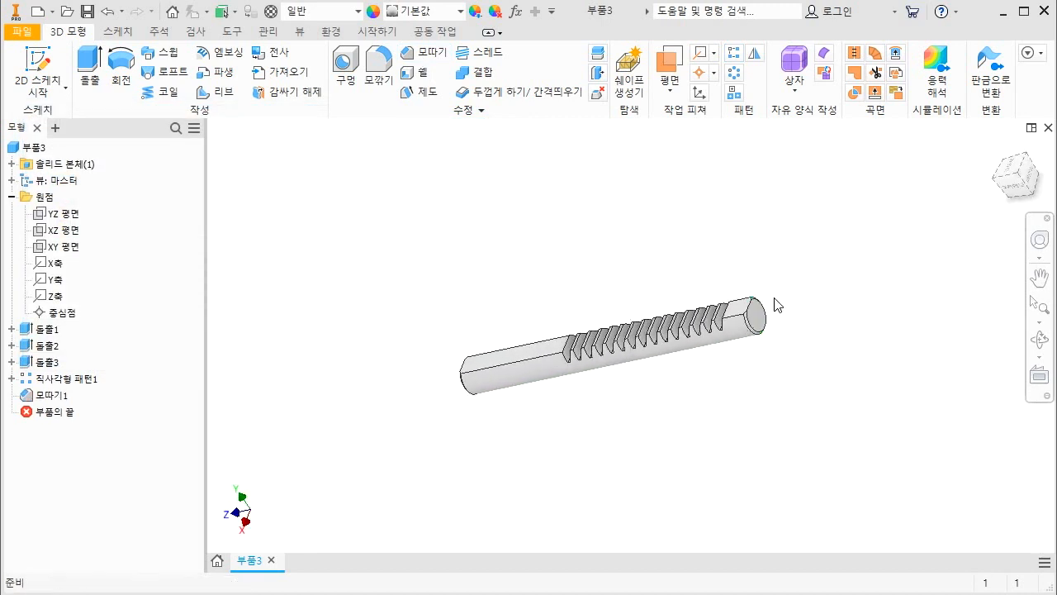
scroll(775, 304, "up", 5)
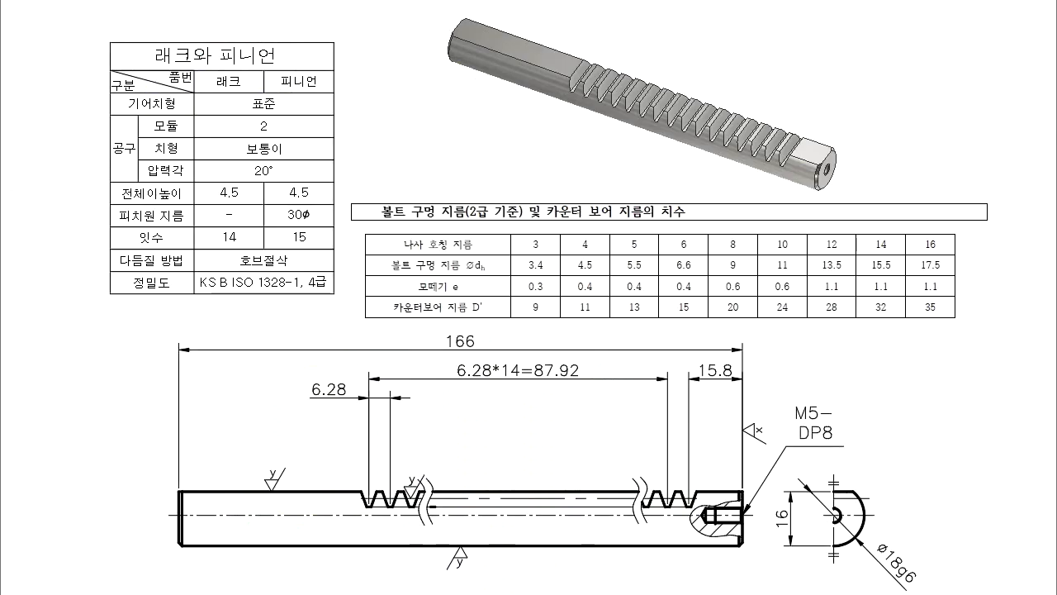
mouse_move(793, 420)
left_mouse_down()
mouse_move(825, 420)
mouse_move(834, 442)
left_mouse_up()
left_click_drag(831, 508, 834, 523)
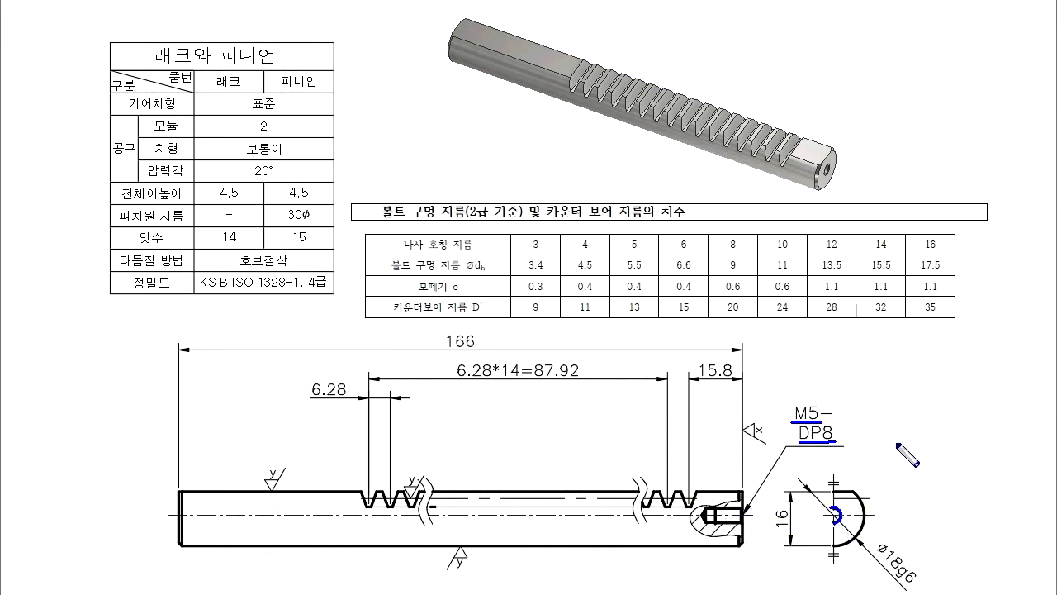
mouse_move(912, 433)
left_mouse_down()
mouse_move(902, 450)
mouse_move(932, 453)
mouse_move(909, 445)
left_mouse_up()
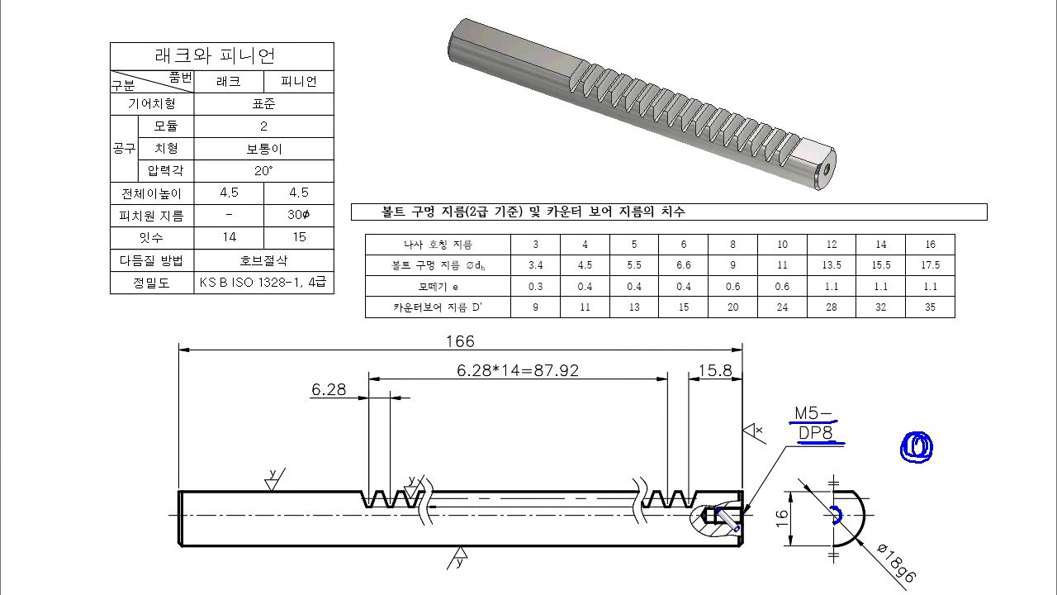
mouse_move(718, 508)
left_mouse_down()
mouse_move(749, 508)
mouse_move(721, 524)
mouse_move(748, 527)
left_mouse_up()
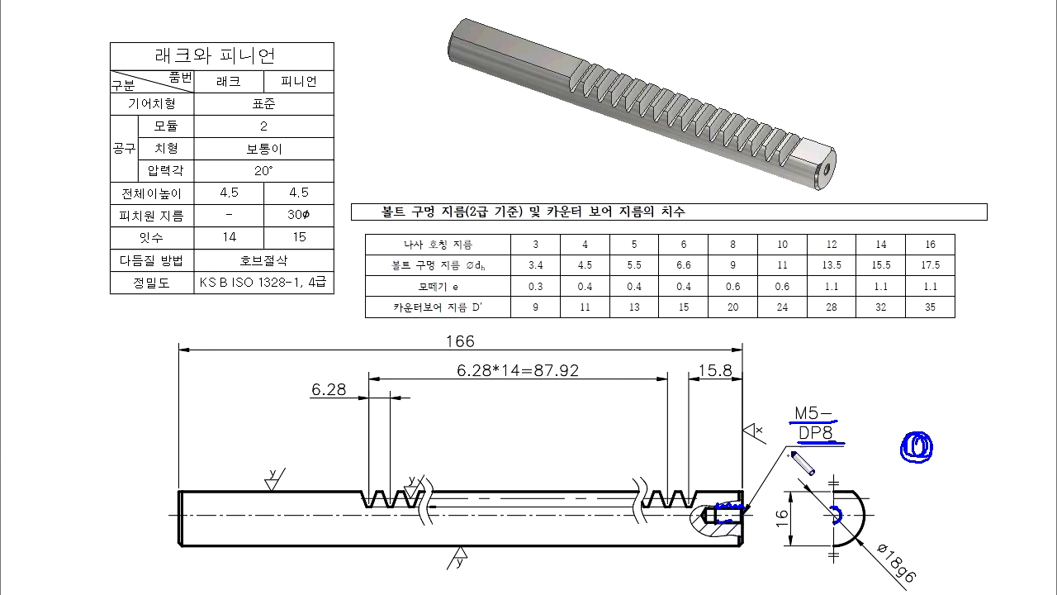
left_click_drag(798, 443, 853, 444)
left_click_drag(714, 487, 715, 535)
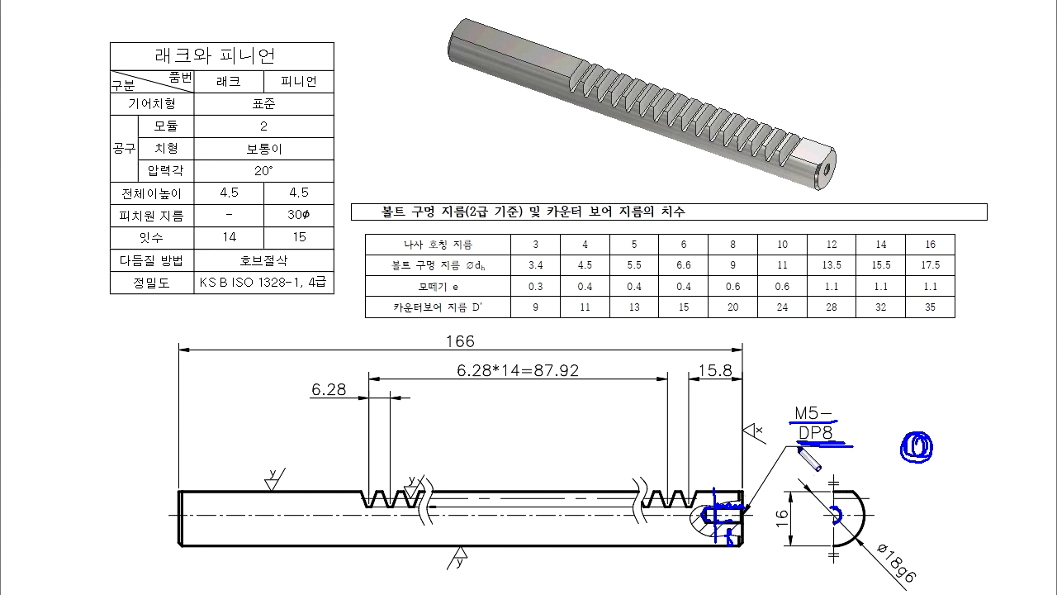
left_click_drag(798, 446, 832, 447)
key("Escape")
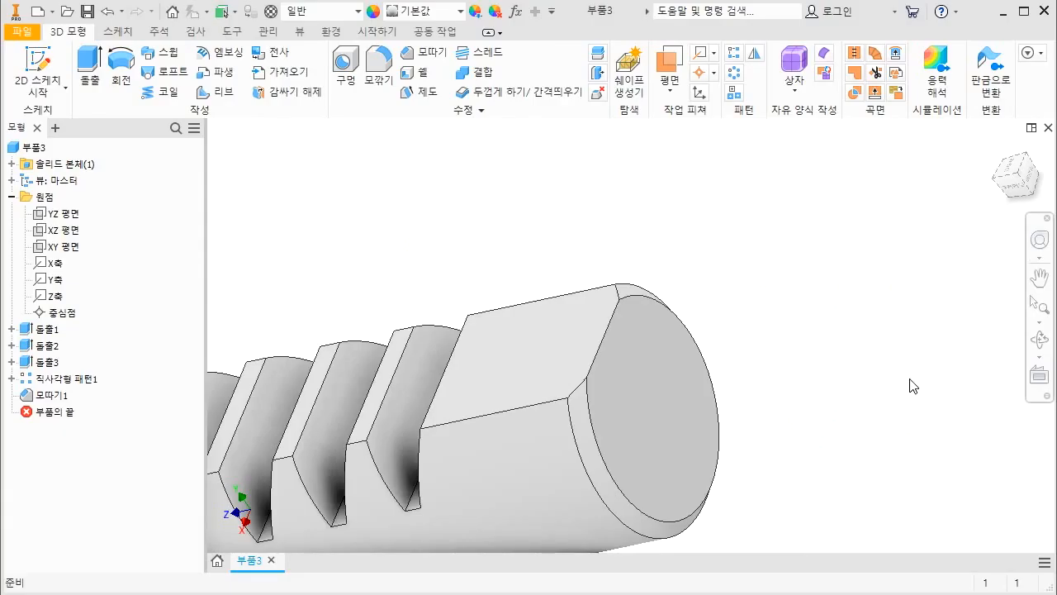
Sketch a small circle centred on the origin on the end face nearest the tooth gaps, and finish the sketch
left_click(642, 439)
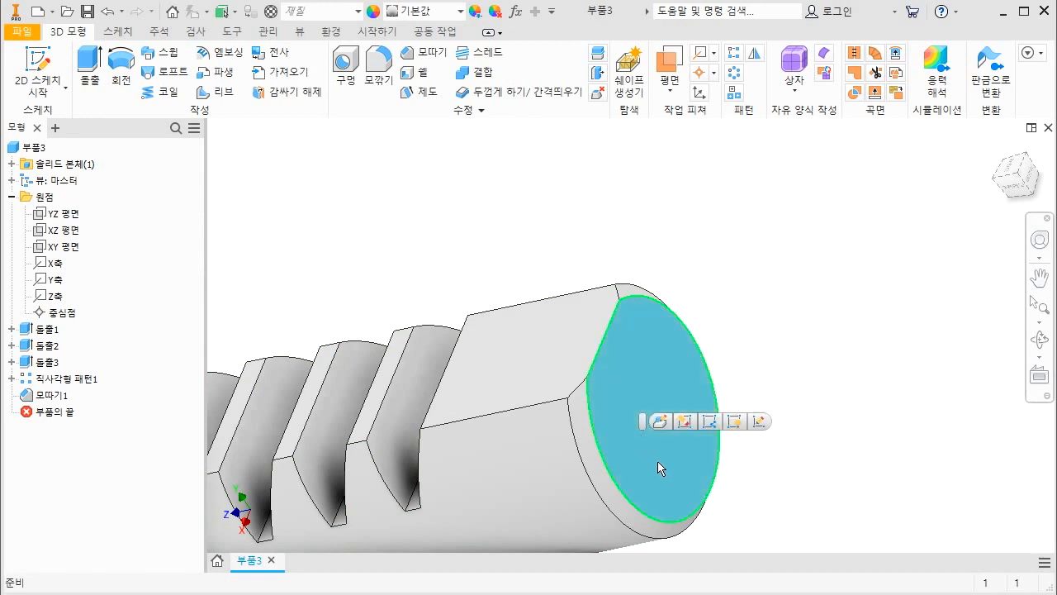
right_click(656, 461)
left_click(658, 510)
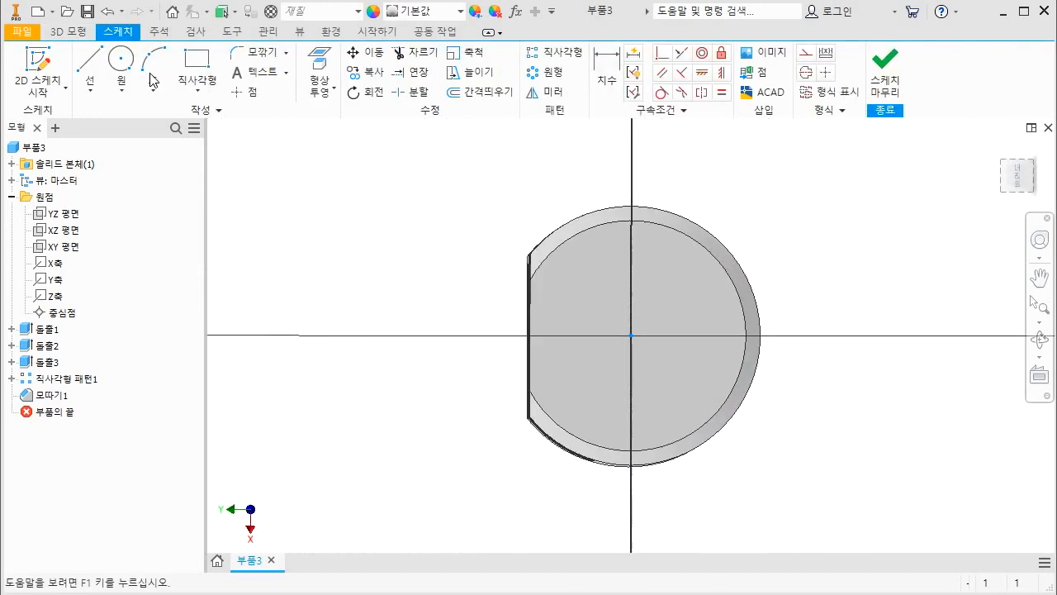
key("c")
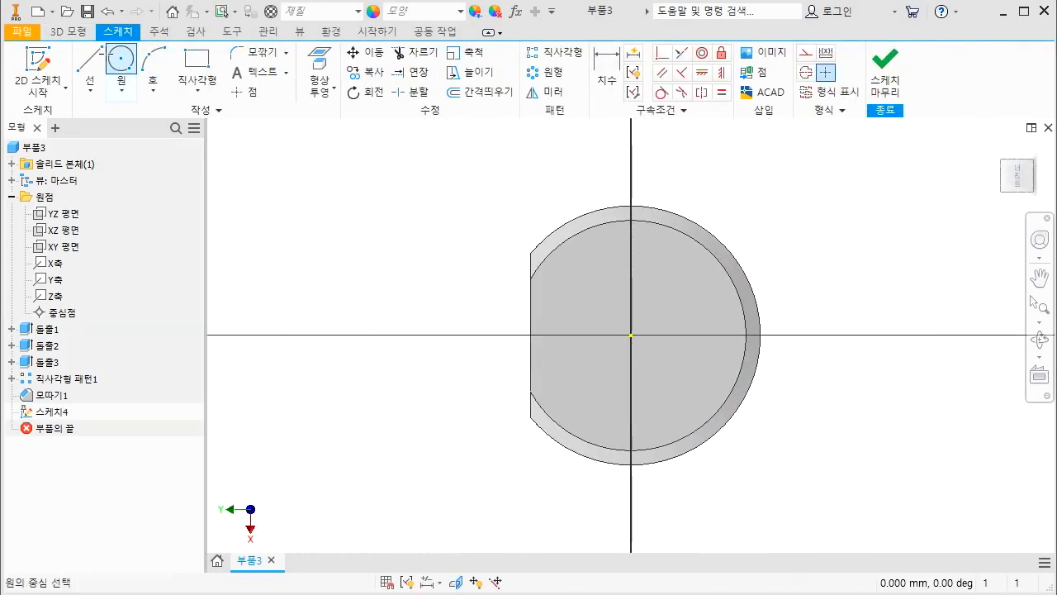
left_click(631, 335)
left_click(657, 316)
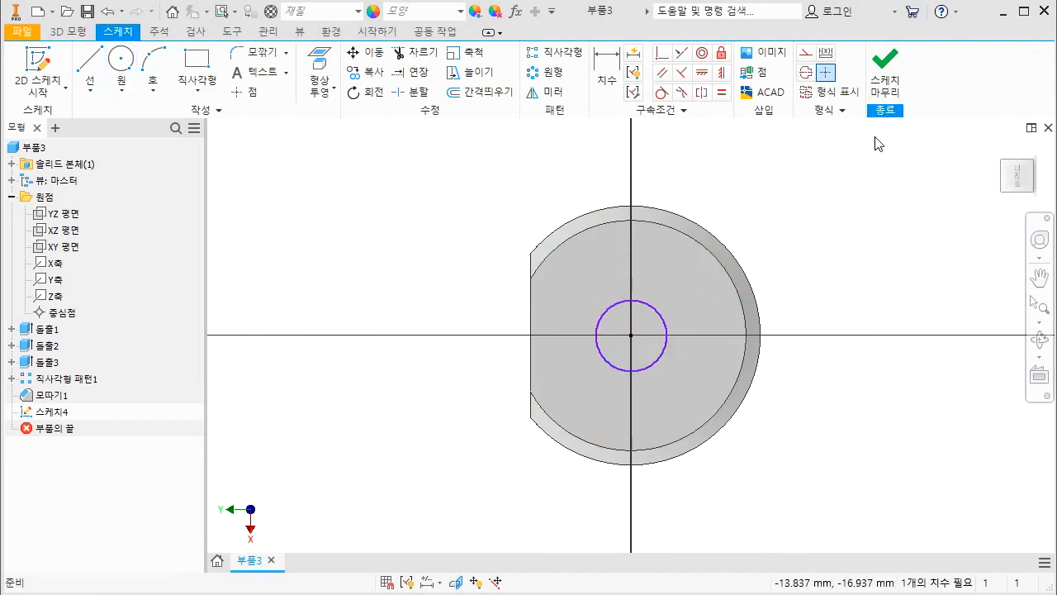
left_click(898, 101)
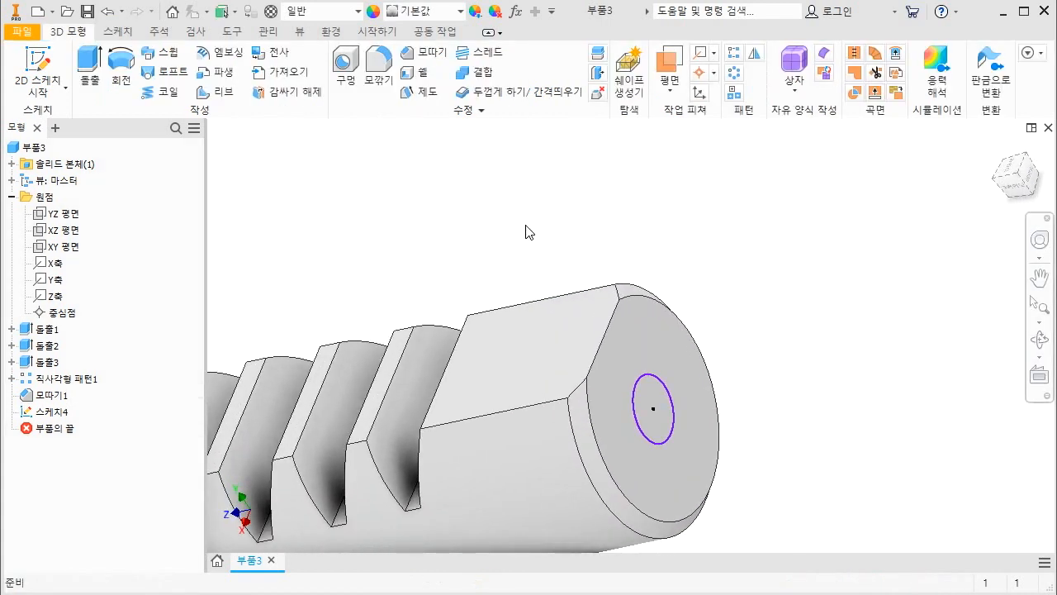
Set up a tapped hole with an ISO Metric M5x0.8 thread and an 8 mm thread depth, and open its drill depth for editing
left_click(344, 62)
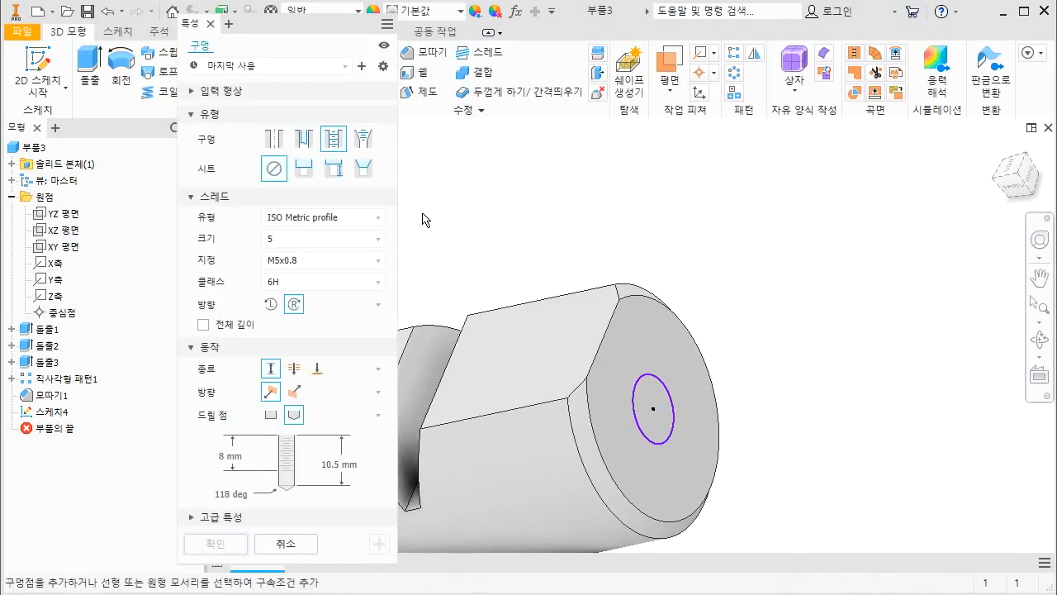
left_click(308, 219)
left_click(311, 273)
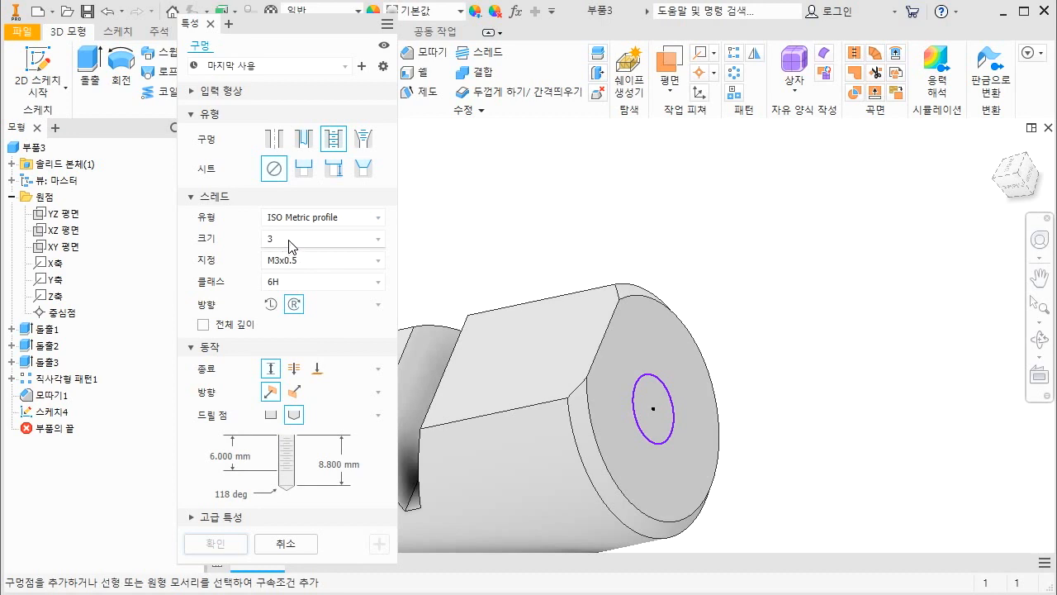
left_click(291, 246)
left_click(278, 331)
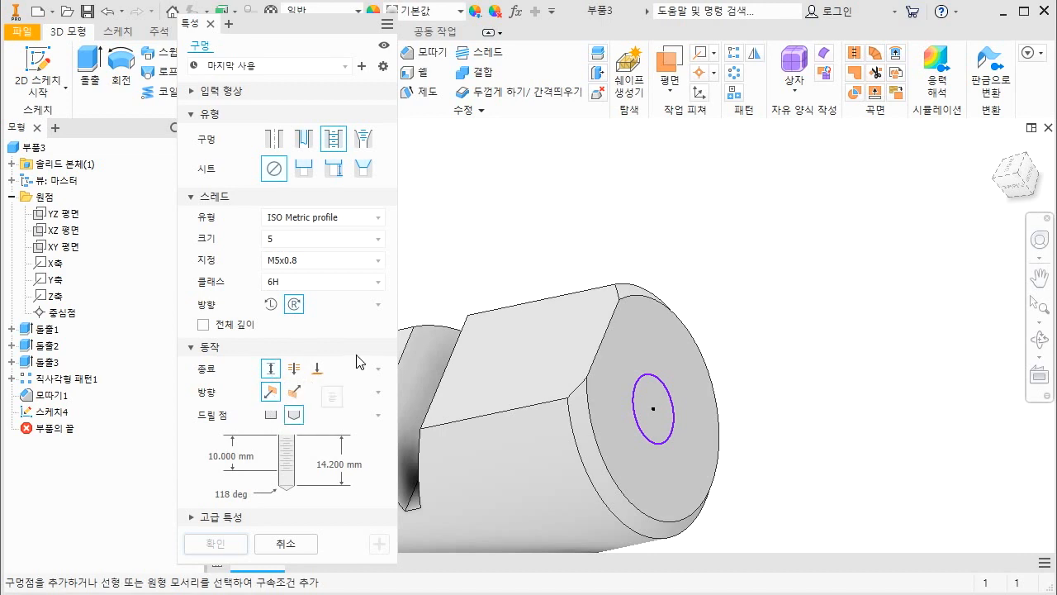
left_click(235, 455)
type("8mm")
left_click(338, 464)
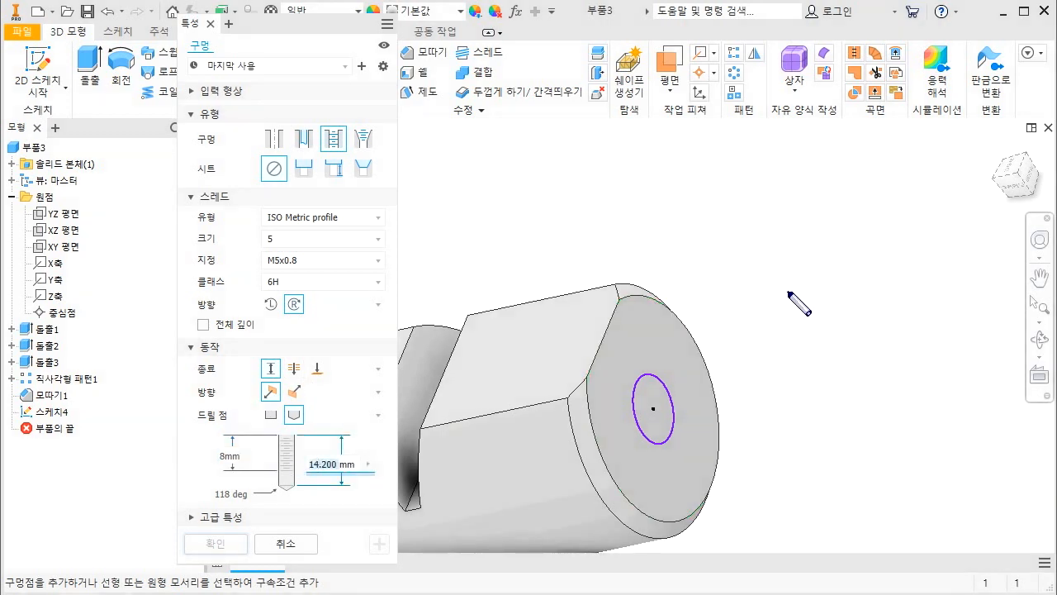
mouse_move(787, 291)
left_mouse_down()
mouse_move(879, 285)
mouse_move(890, 329)
mouse_move(801, 342)
left_mouse_up()
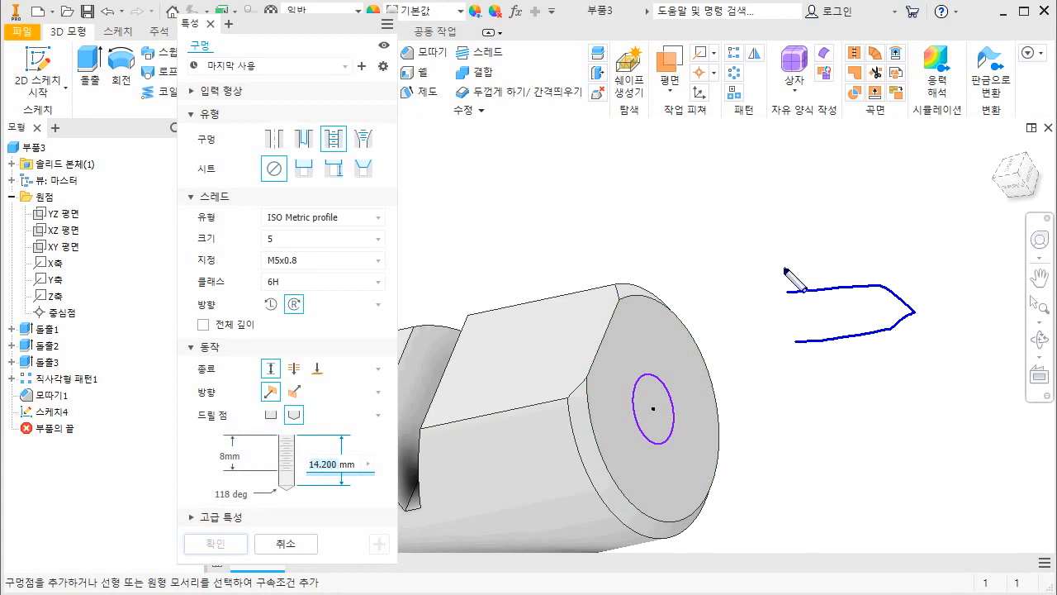
left_click_drag(787, 291, 854, 280)
left_click_drag(801, 344, 849, 345)
left_click_drag(856, 281, 866, 364)
mouse_move(864, 291)
left_mouse_down()
mouse_move(897, 288)
mouse_move(914, 311)
mouse_move(877, 332)
mouse_move(915, 311)
left_mouse_up()
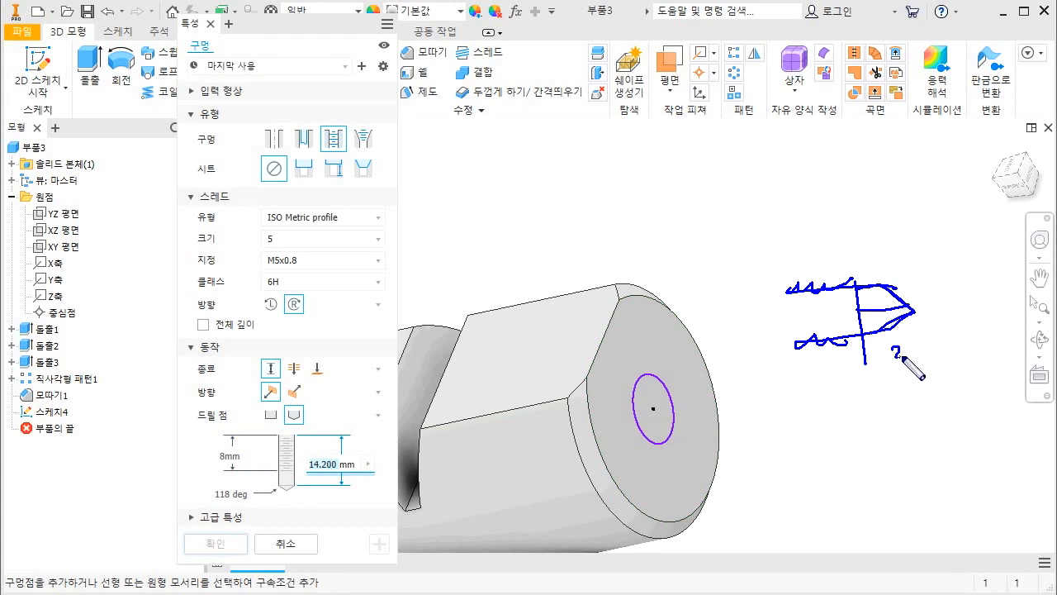
mouse_move(893, 347)
left_mouse_down()
mouse_move(901, 356)
mouse_move(972, 328)
left_mouse_up()
left_click(965, 335)
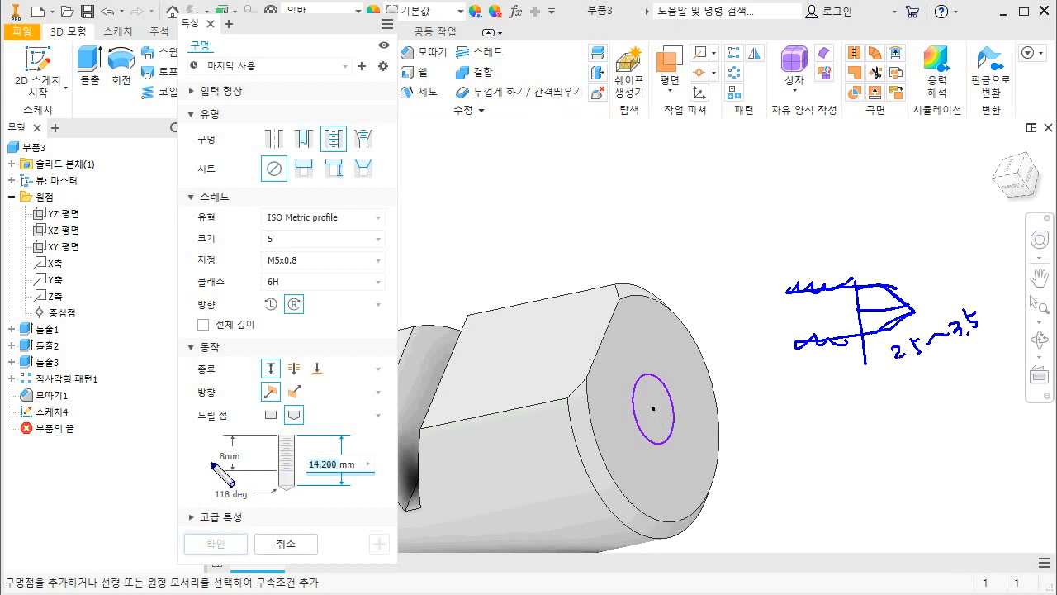
mouse_move(248, 444)
left_mouse_down()
mouse_move(213, 455)
mouse_move(258, 467)
mouse_move(261, 451)
left_mouse_up()
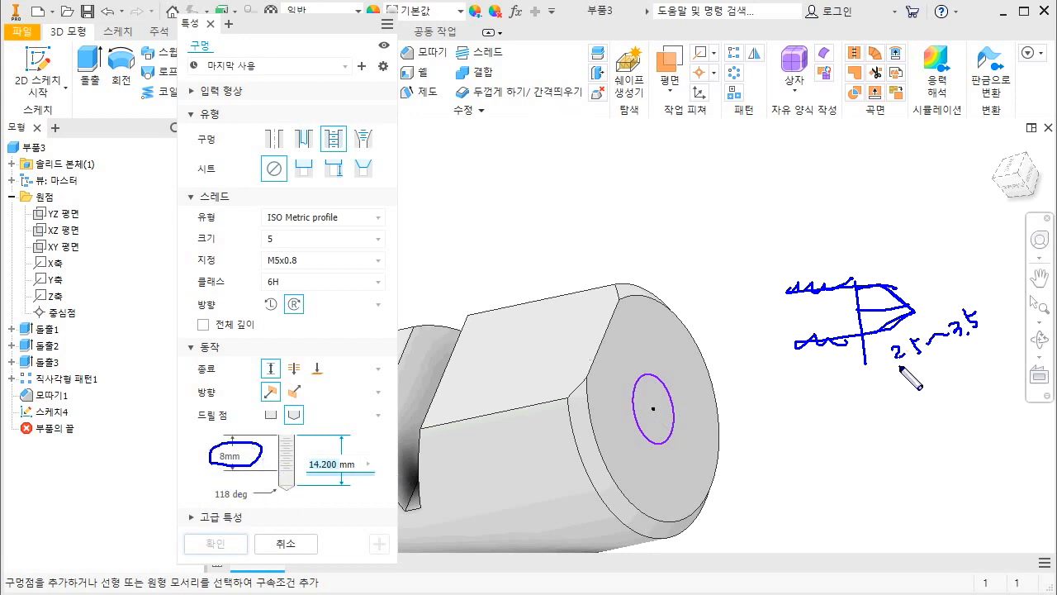
left_click_drag(898, 364, 915, 364)
mouse_move(317, 472)
left_mouse_down()
mouse_move(337, 469)
mouse_move(316, 474)
left_mouse_up()
left_click_drag(896, 328, 939, 304)
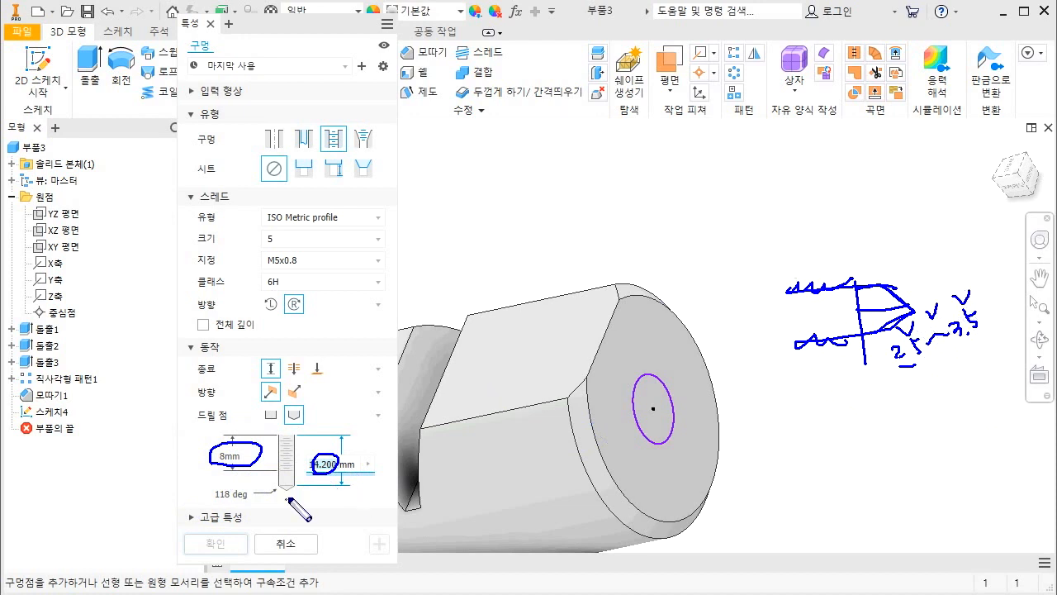
key("Escape")
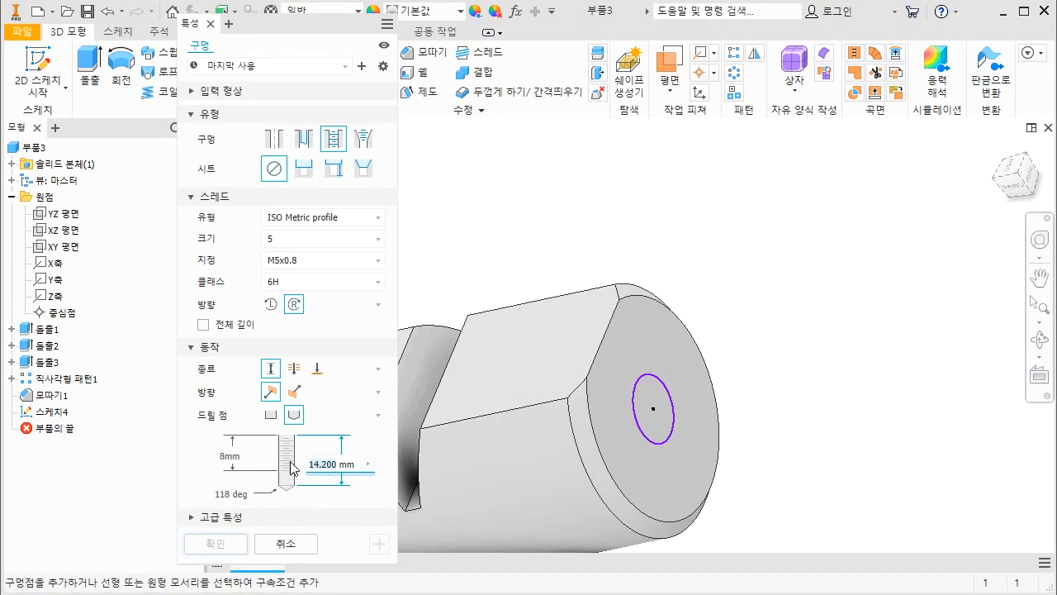
Set the tapped hole's drill depth to 10.5 mm and create it at the centre of the sketched circle on the end face
type("10")
left_click(657, 408)
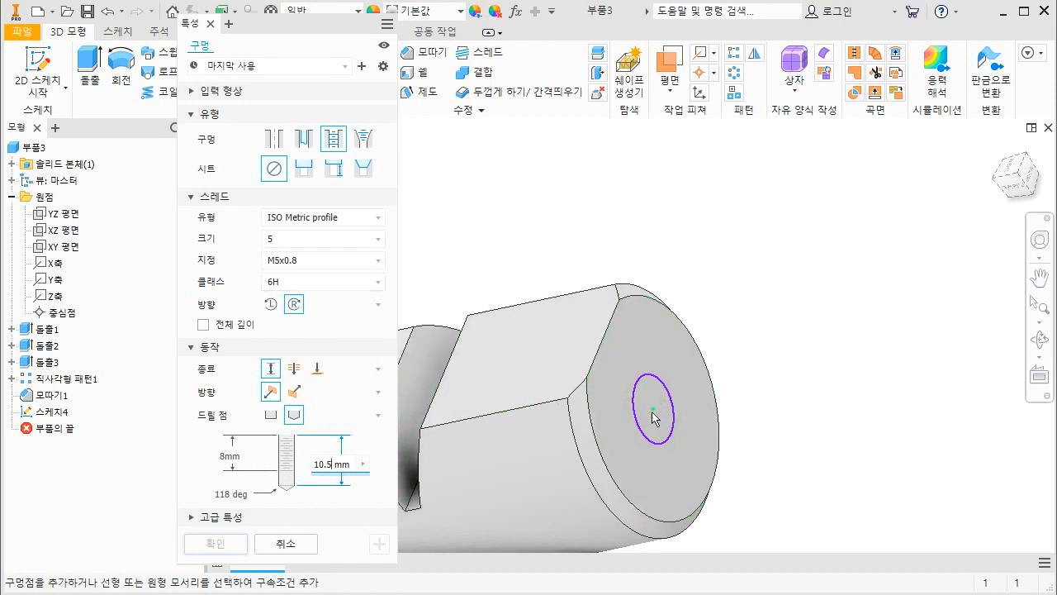
left_click(652, 410)
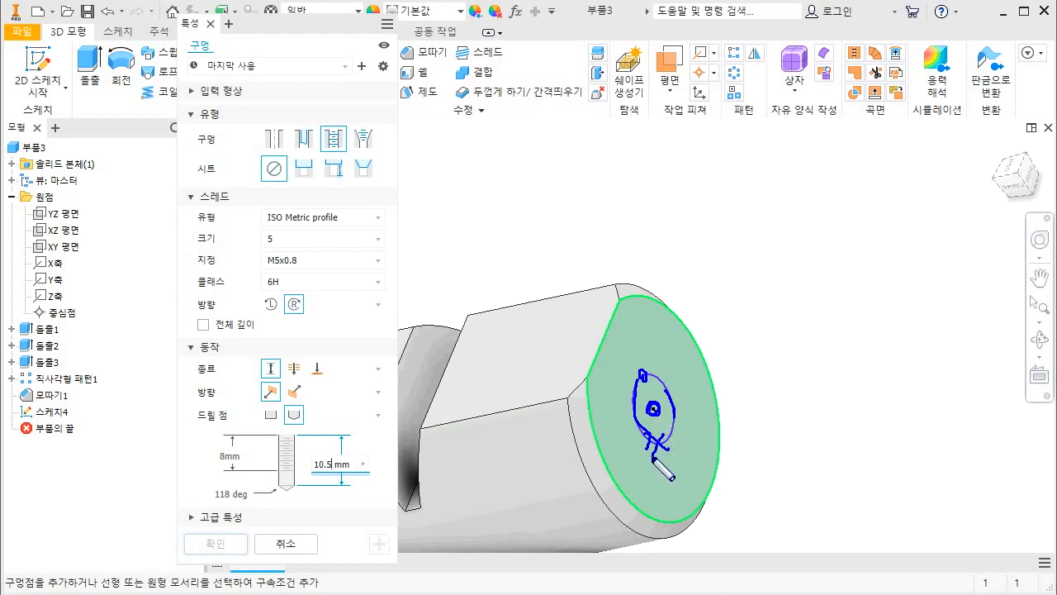
left_click(654, 409)
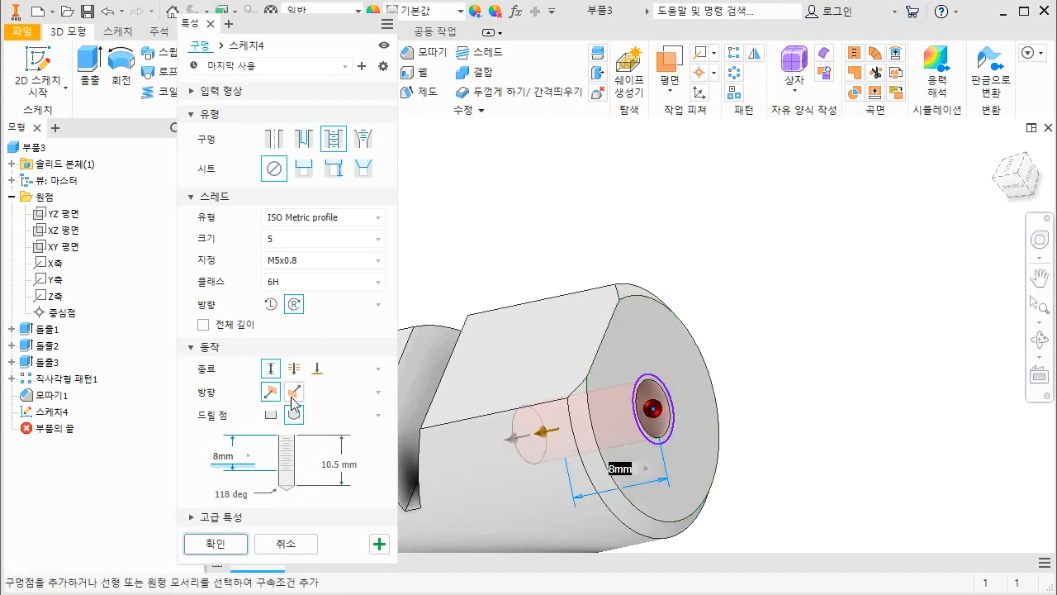
left_click(216, 543)
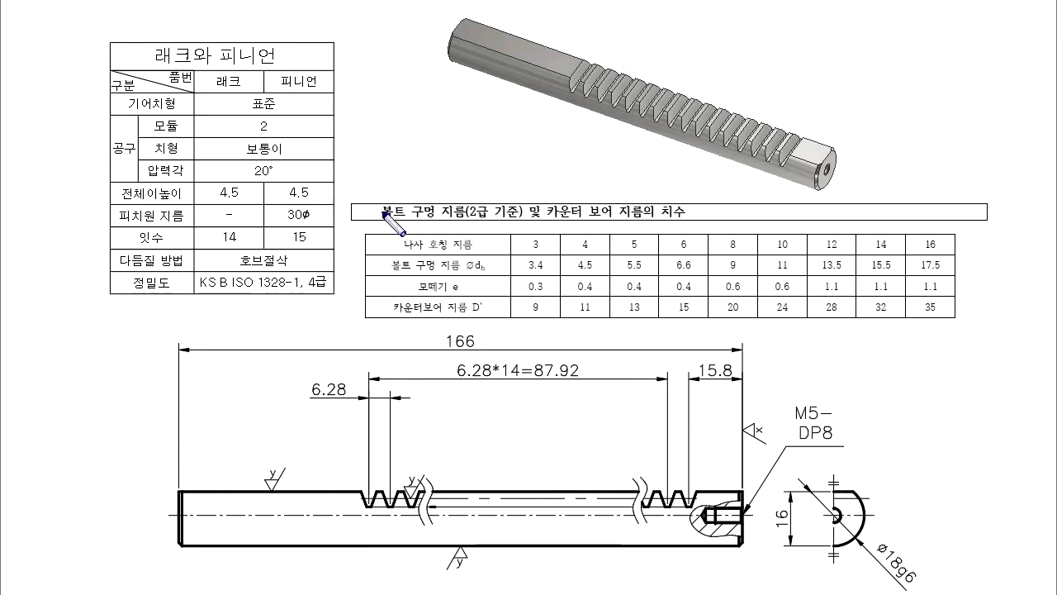
Look up the chamfer size for a nominal thread diameter of 5 in the bolt hole table of the reference drawing
left_click_drag(378, 220, 465, 220)
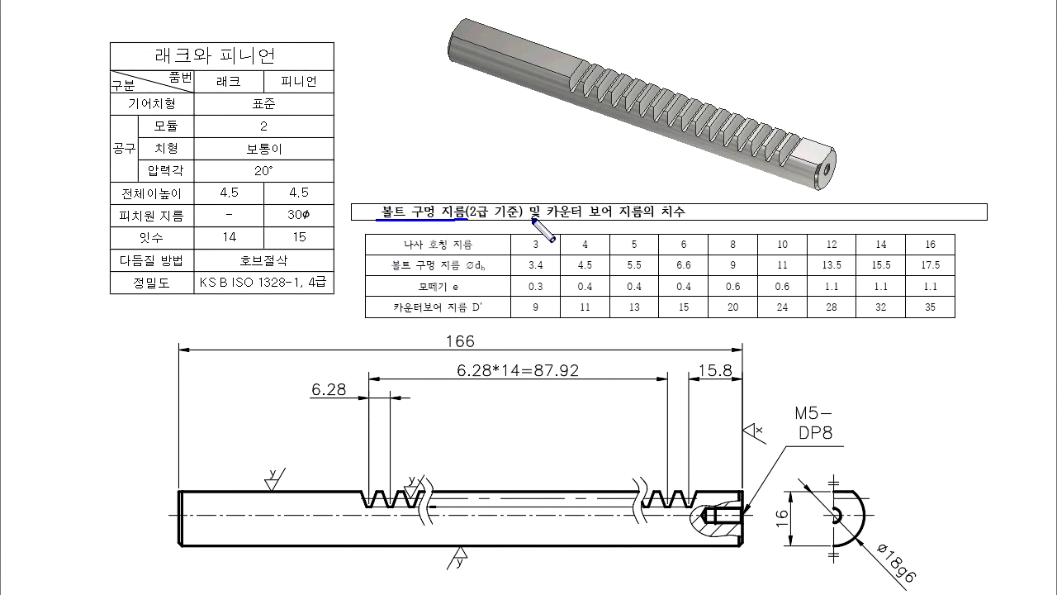
left_click_drag(529, 220, 701, 213)
left_click_drag(429, 252, 497, 251)
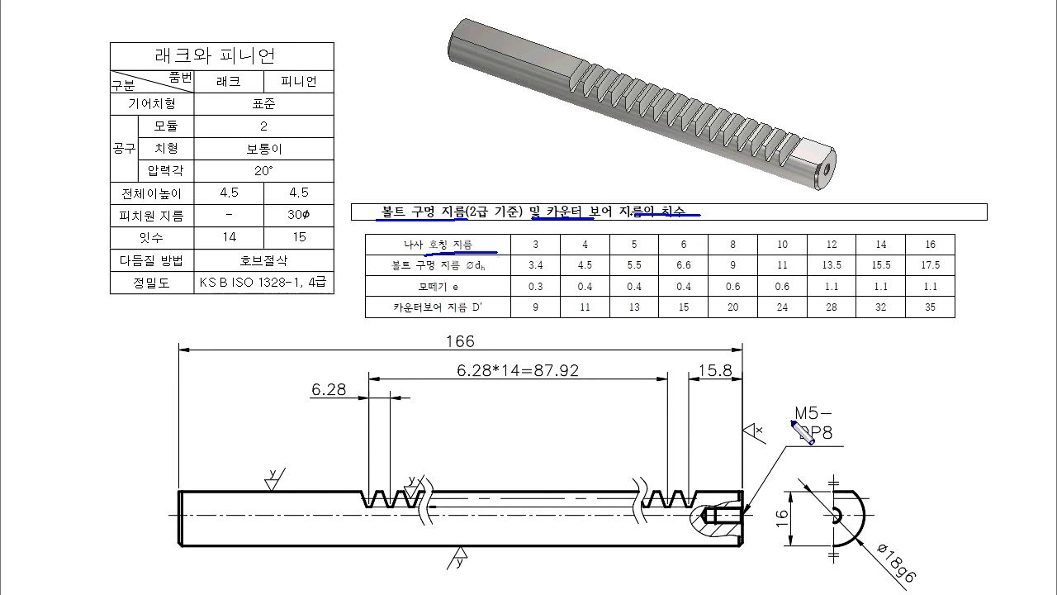
left_click_drag(790, 420, 833, 418)
left_click_drag(646, 244, 631, 240)
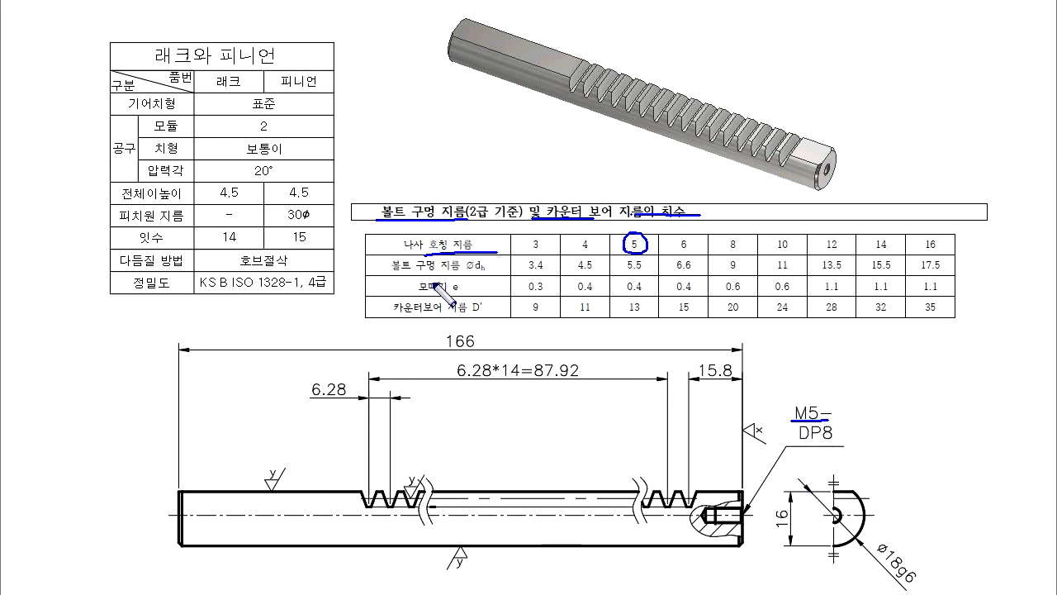
left_click_drag(417, 292, 453, 290)
mouse_move(626, 292)
left_mouse_down()
mouse_move(644, 292)
mouse_move(626, 281)
mouse_move(646, 294)
left_mouse_up()
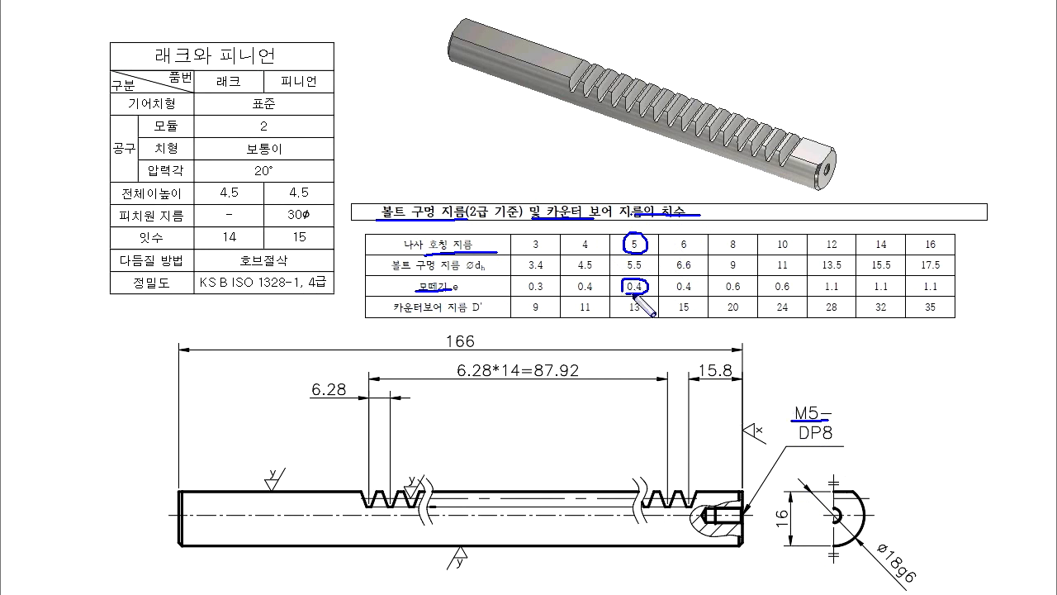
key("Escape")
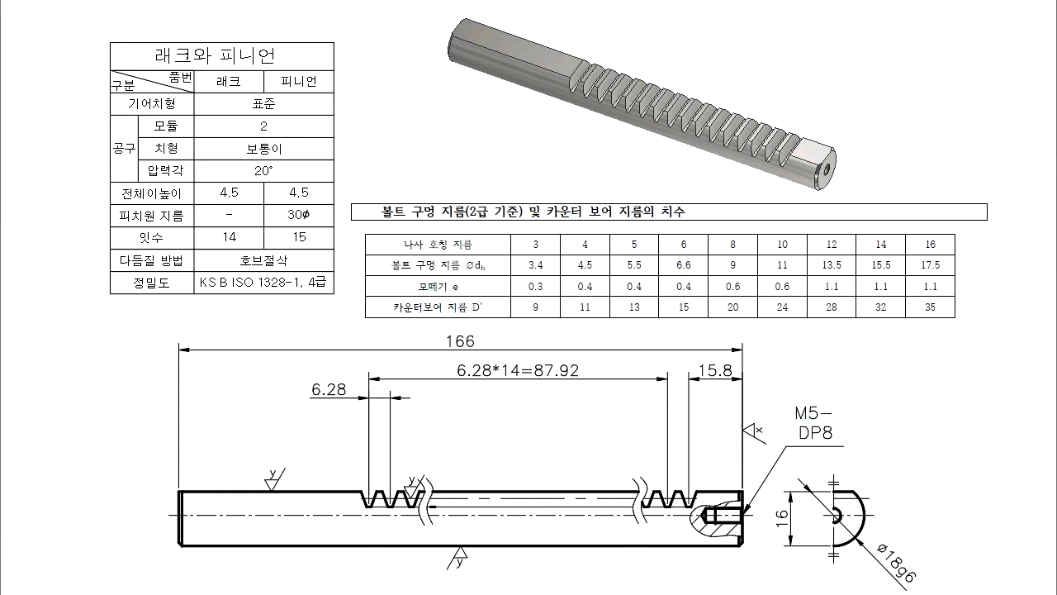
key("alt+Tab")
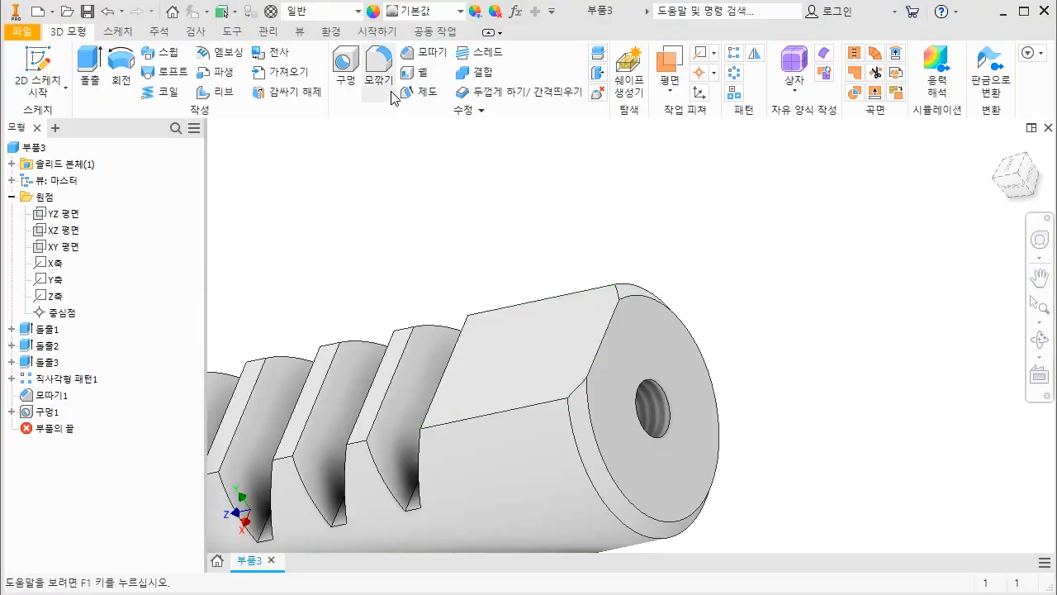
Chamfer the tapped hole's mouth edge on the end face with an equal distance of 0.4 mm
left_click(426, 56)
left_click(677, 419)
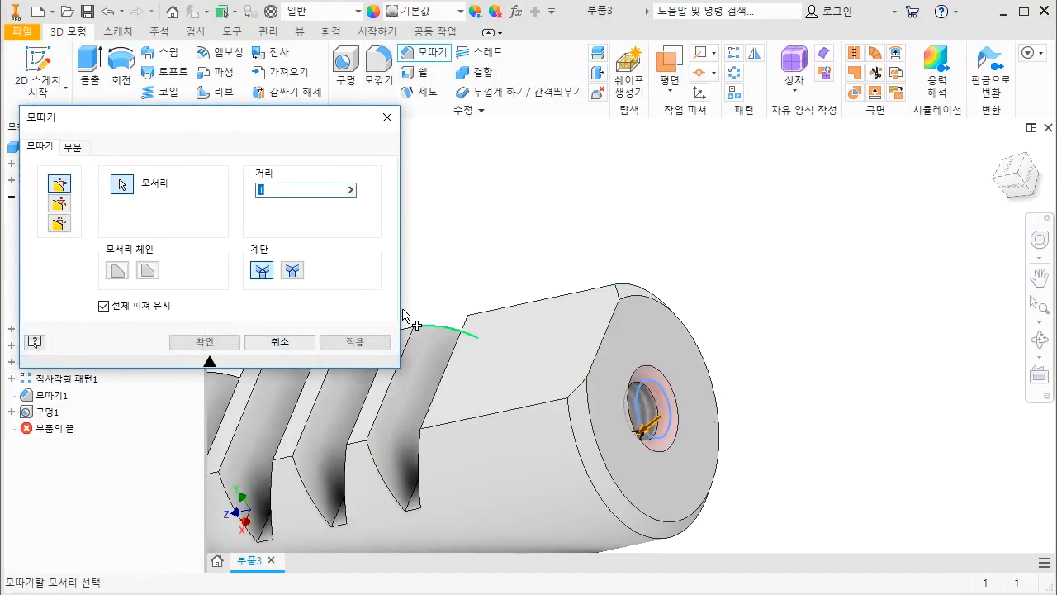
type("0.4")
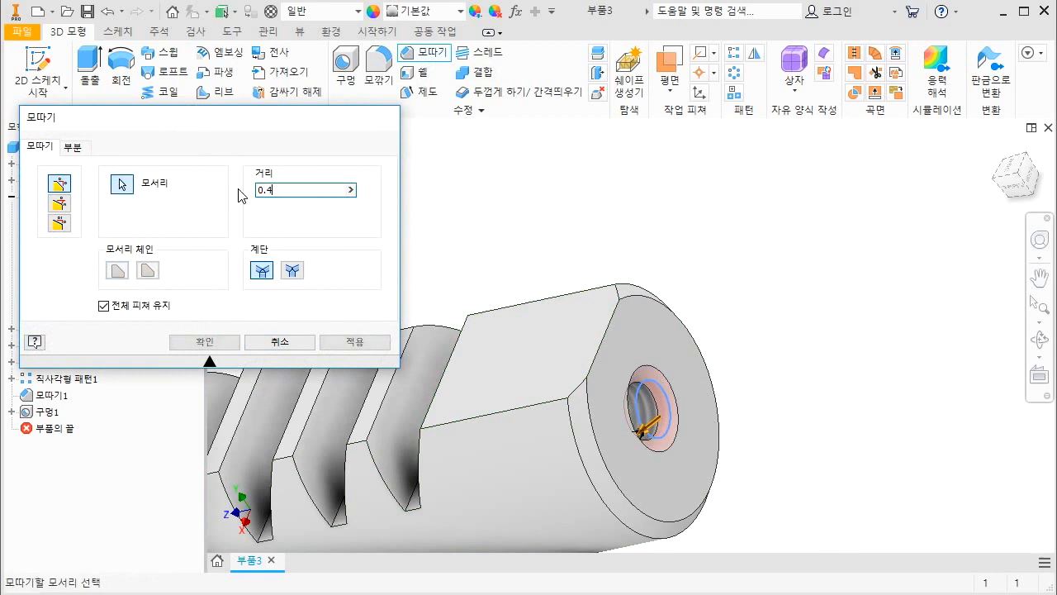
key("Return")
Inspect the chamfered tapped hole and its thread up close, and return to the home view
scroll(594, 264, "down", 5)
scroll(611, 269, "down", 1)
scroll(637, 311, "up", 5)
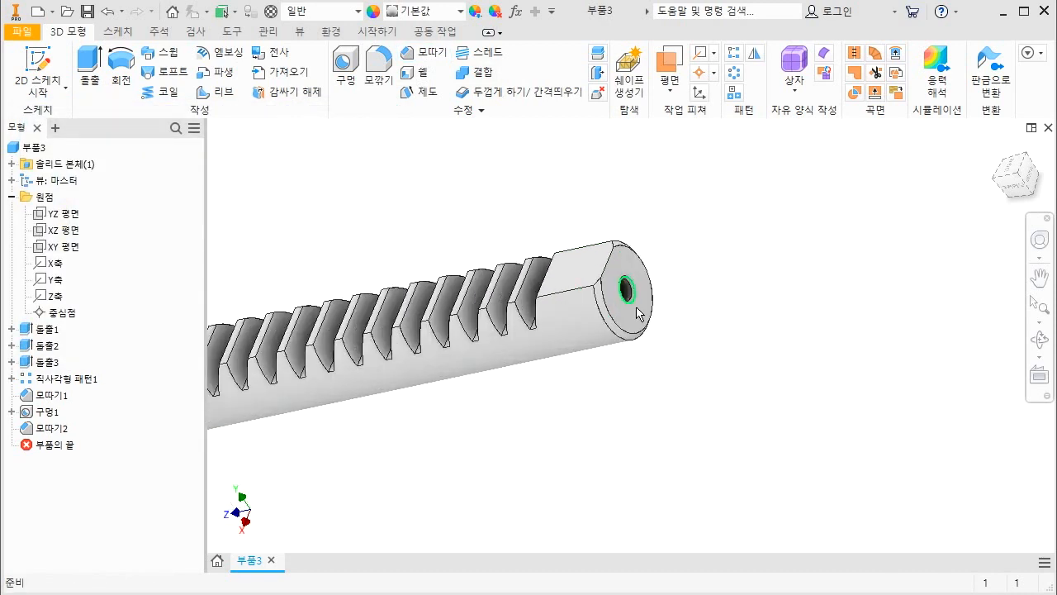
middle_click_drag(648, 323, 491, 338, "shift")
scroll(567, 338, "up", 2)
mouse_move(559, 361)
middle_mouse_down("shift")
mouse_move(503, 366)
mouse_move(570, 355)
middle_mouse_up("shift")
left_click(1000, 158)
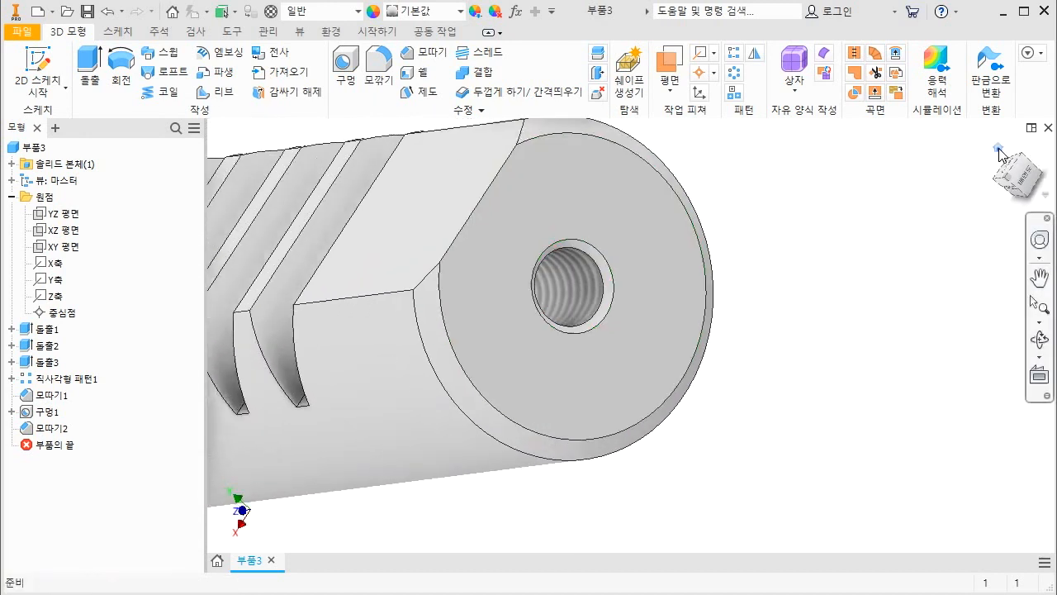